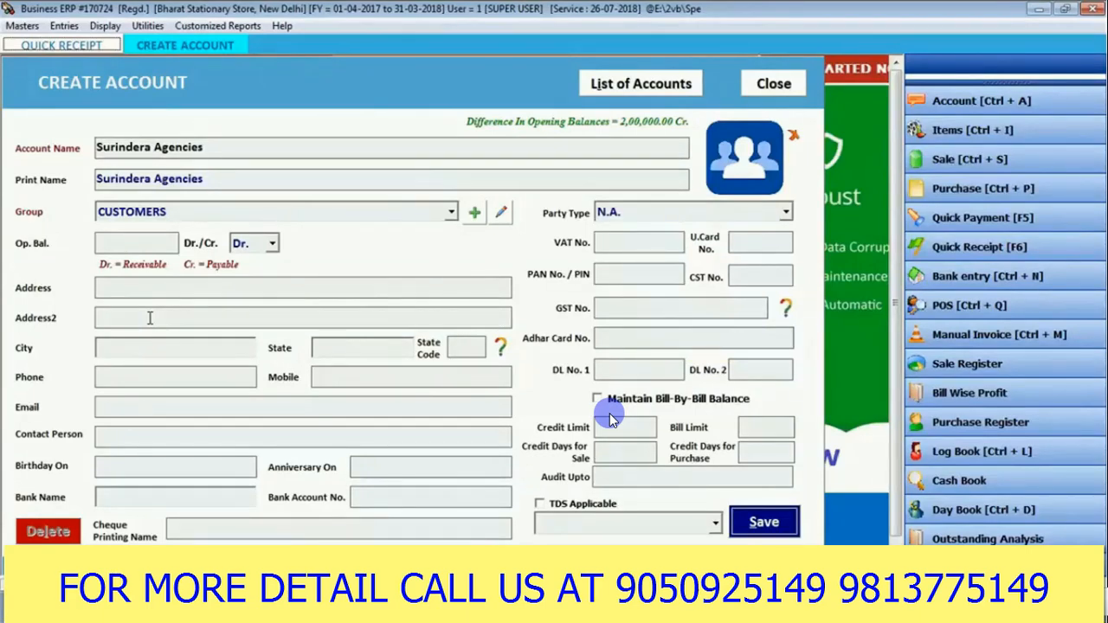
Save the new Surindera Agencies customer account and select it as the receipt's account.
key("Return")
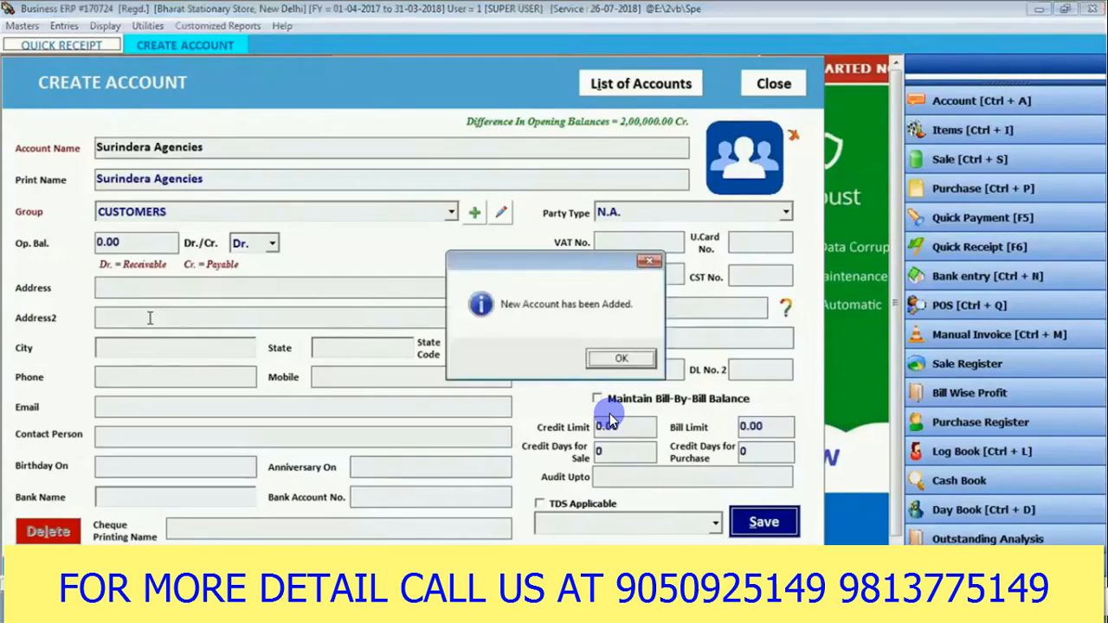
key("Return")
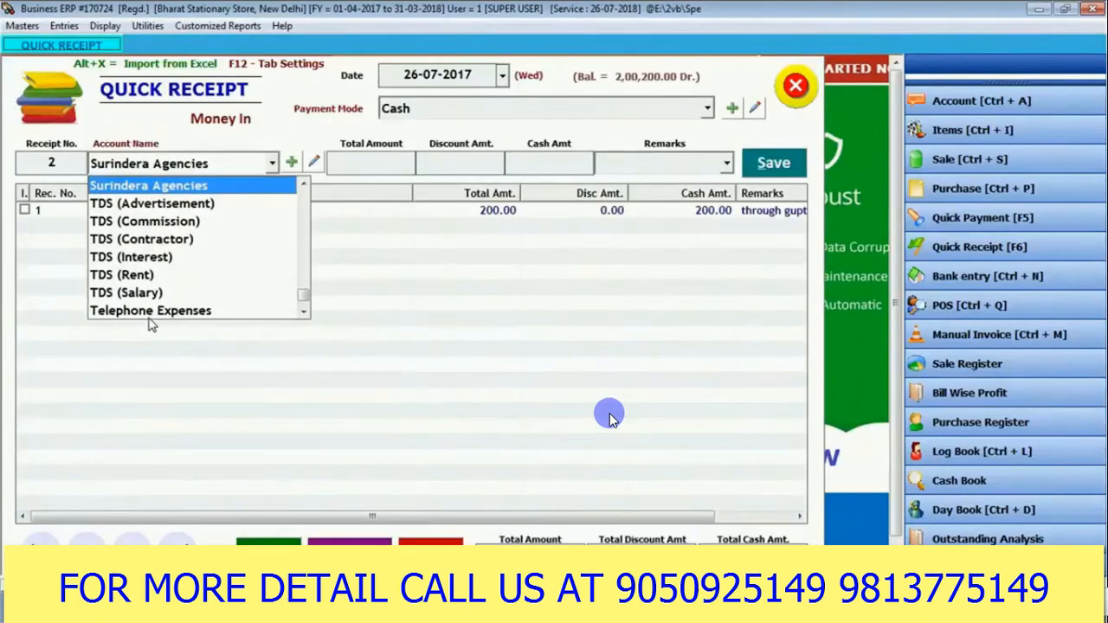
key("Return")
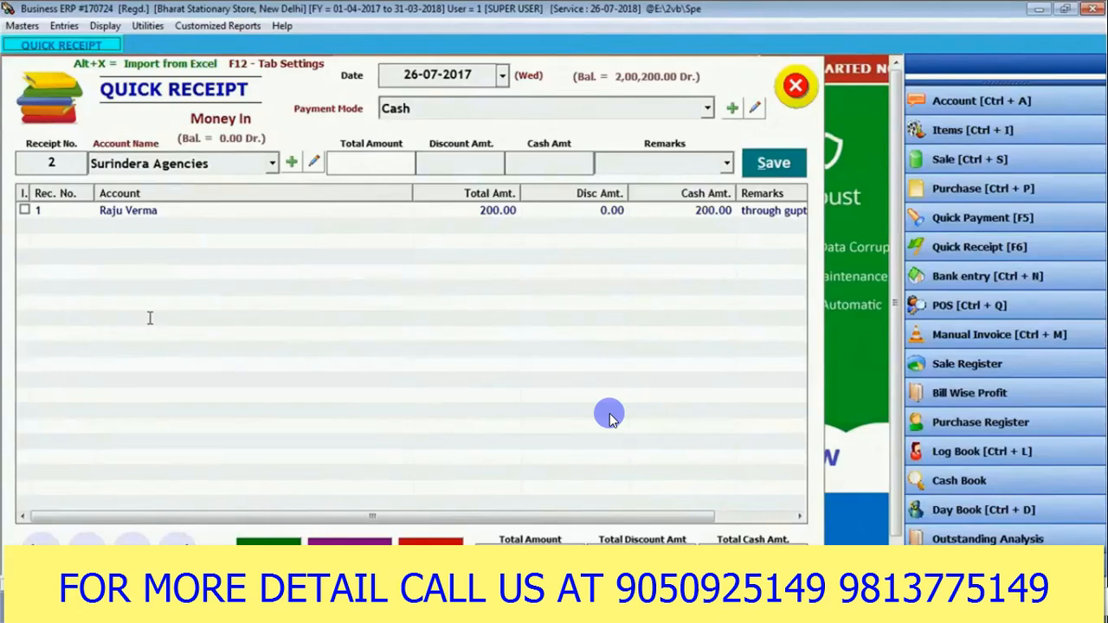
Set the Surindera Agencies receipt's total amount to 50000, leaving the discount blank.
type("50000")
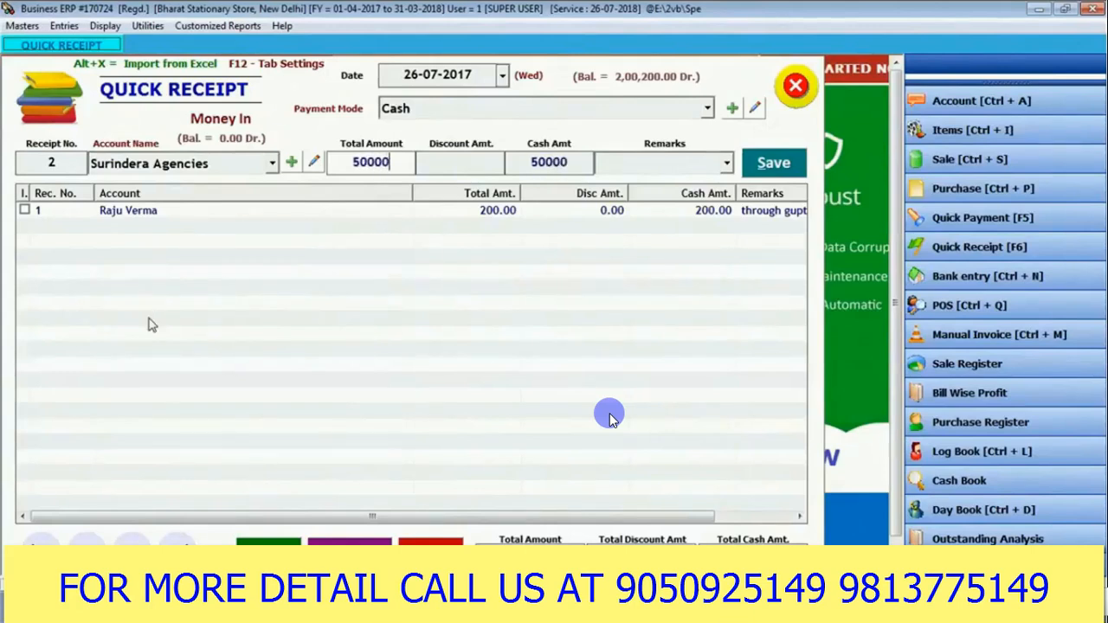
key("Return")
key("Return")
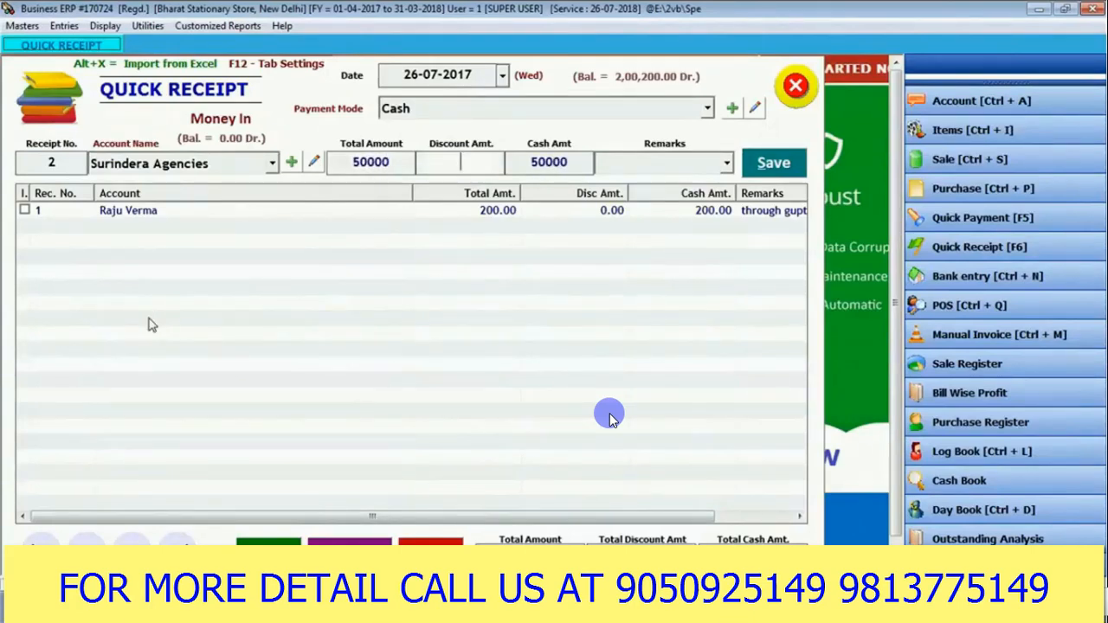
key("Return")
key("Return")
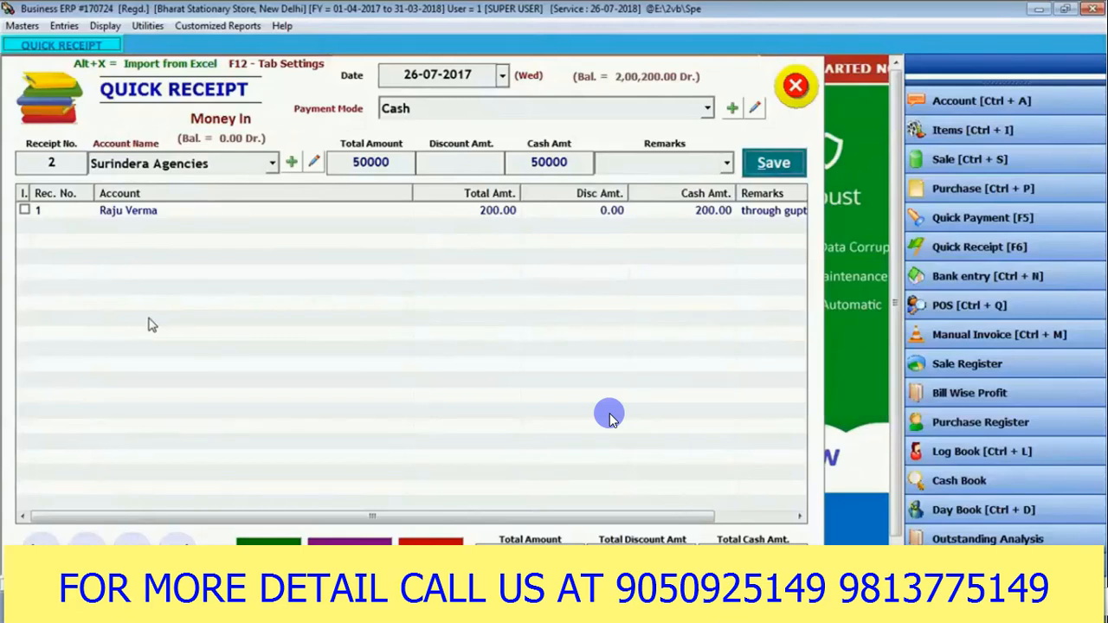
Add the remark "Advance" to the Surindera Agencies receipt and save it.
key("shift+Tab")
type("Advanc")
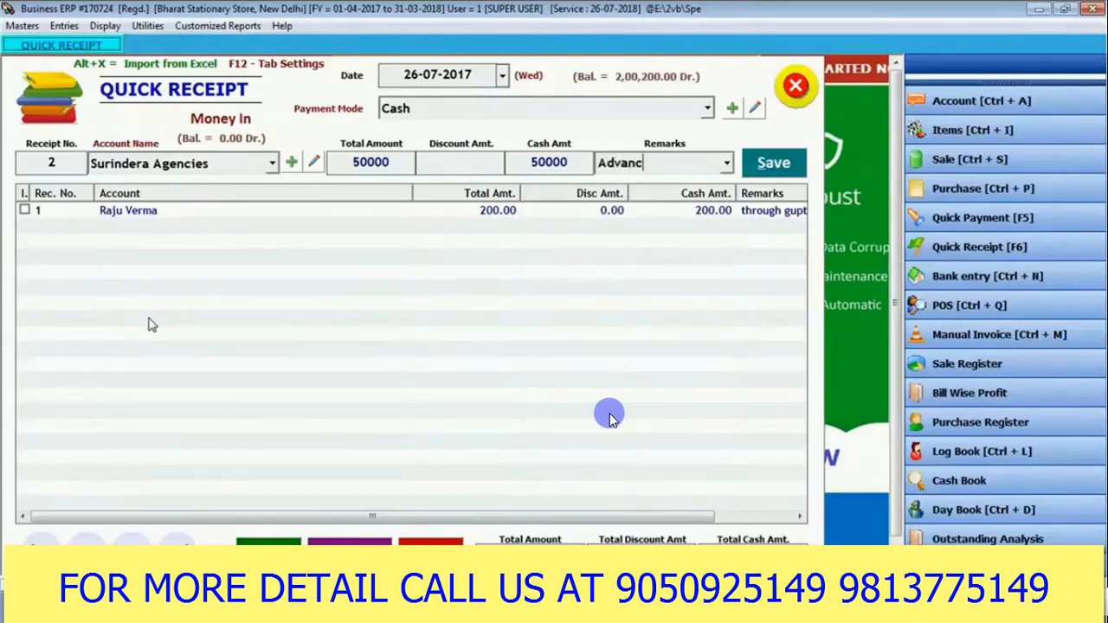
type("e")
key("Return")
key("Return")
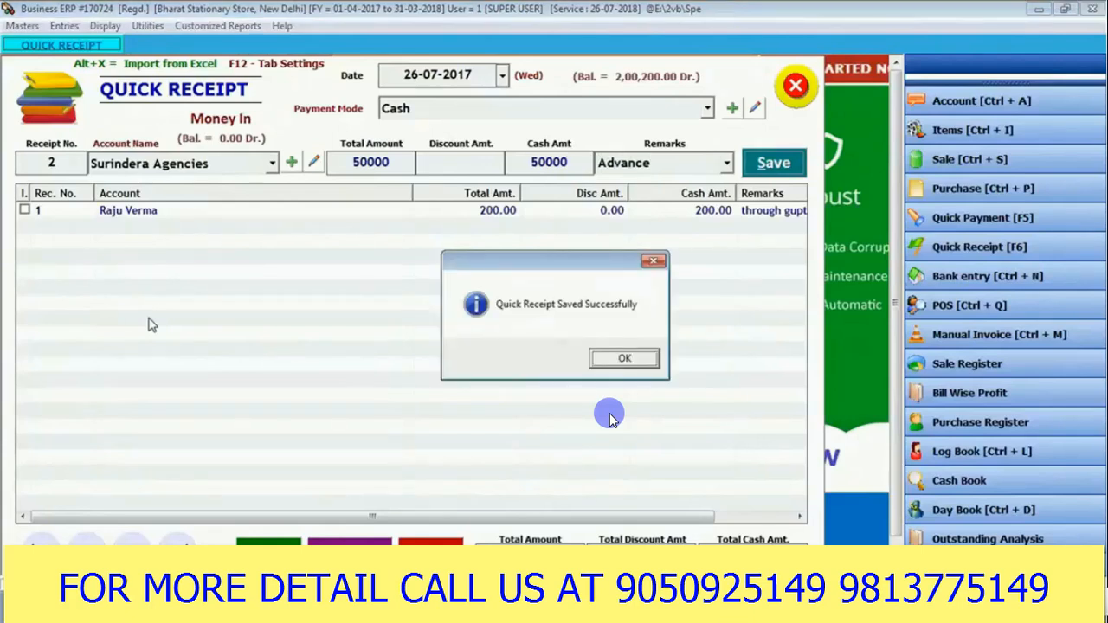
key("Return")
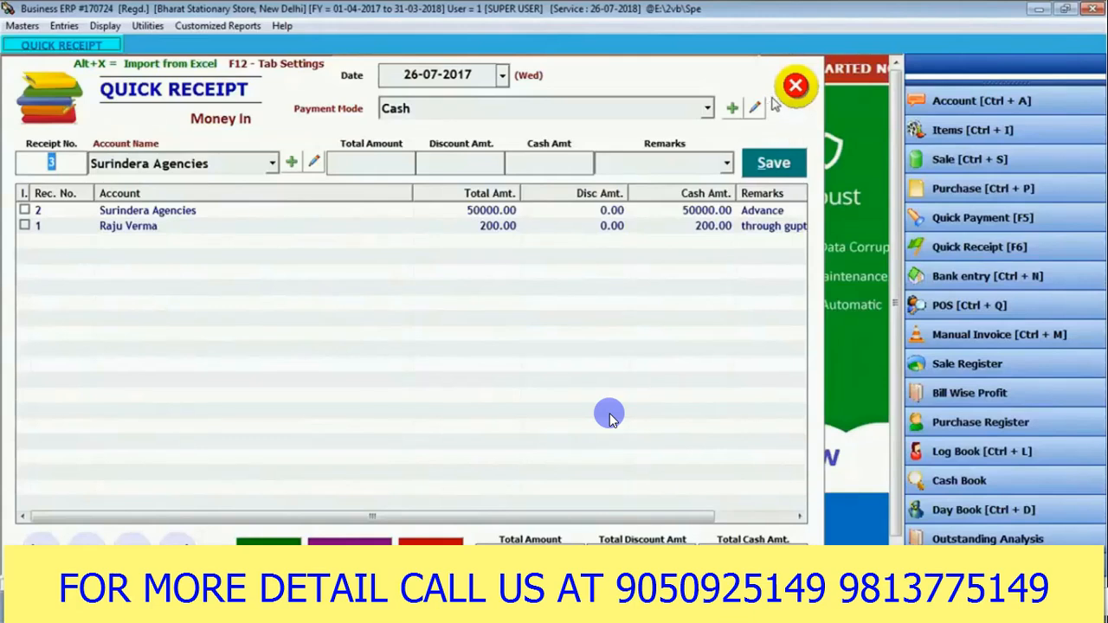
Close the Quick Receipt form and reopen it for a new entry.
left_click(783, 86)
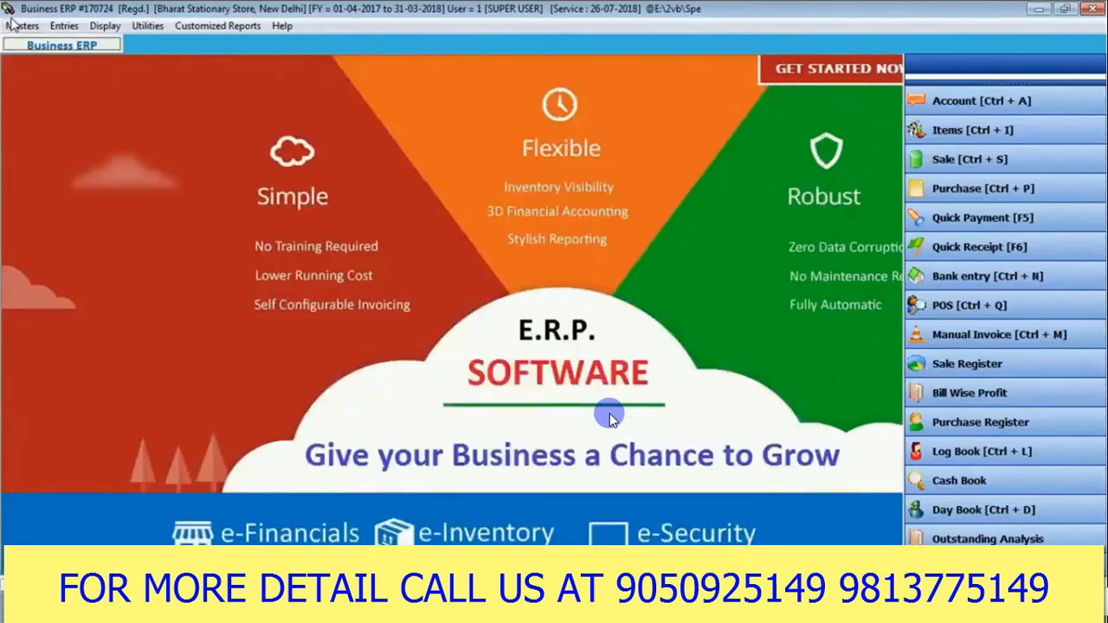
left_click(52, 26)
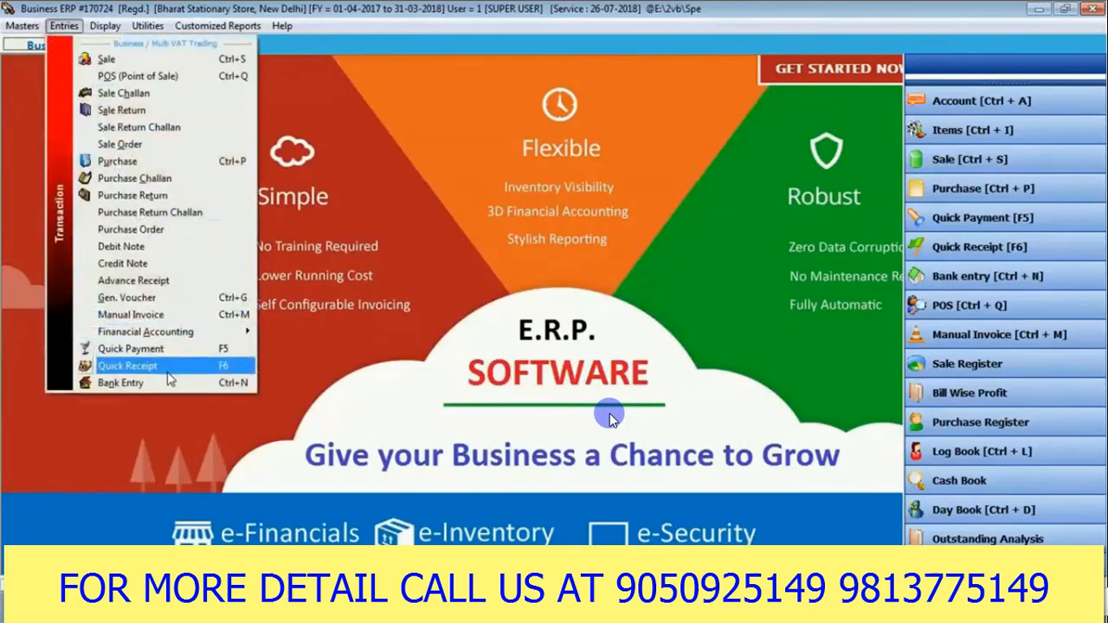
left_click(165, 368)
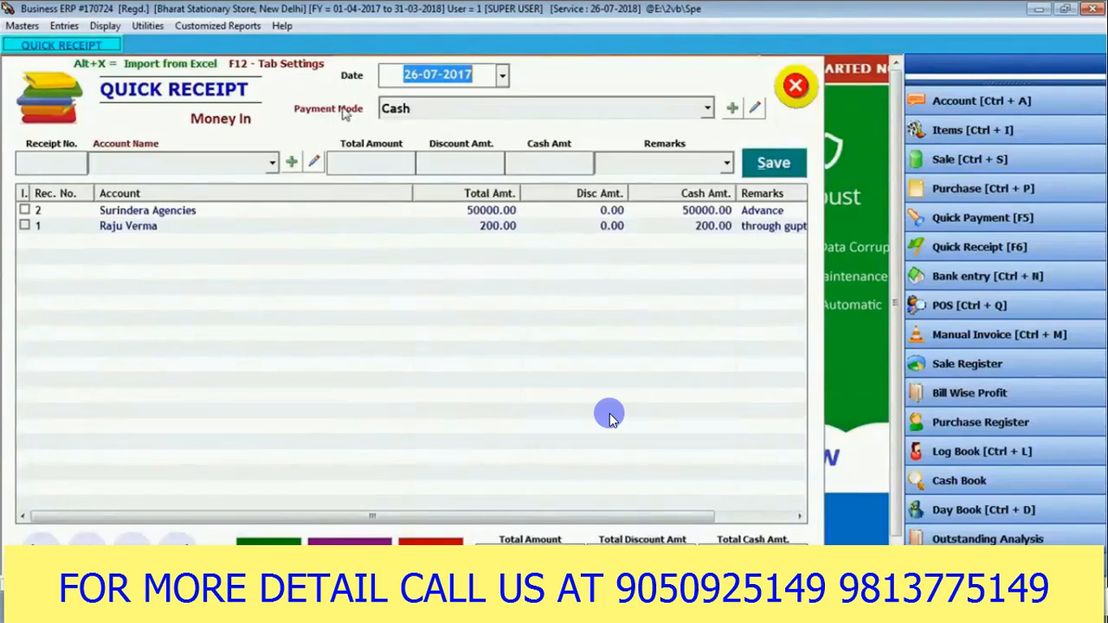
Keep Cash as the payment mode and start receipt number 3.
left_click(419, 109)
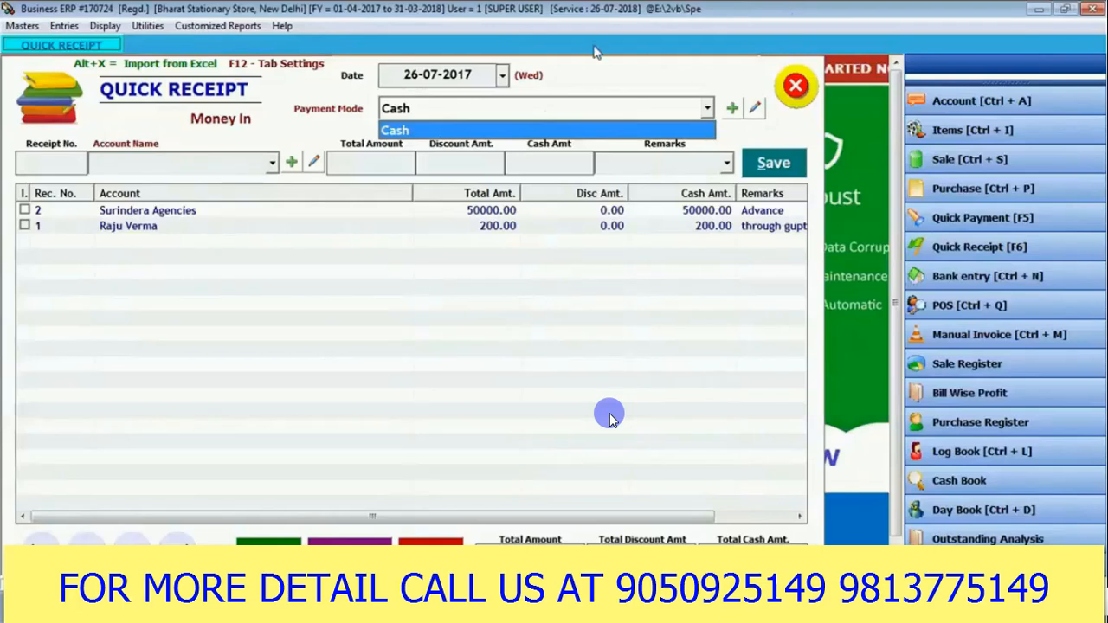
left_click(430, 159)
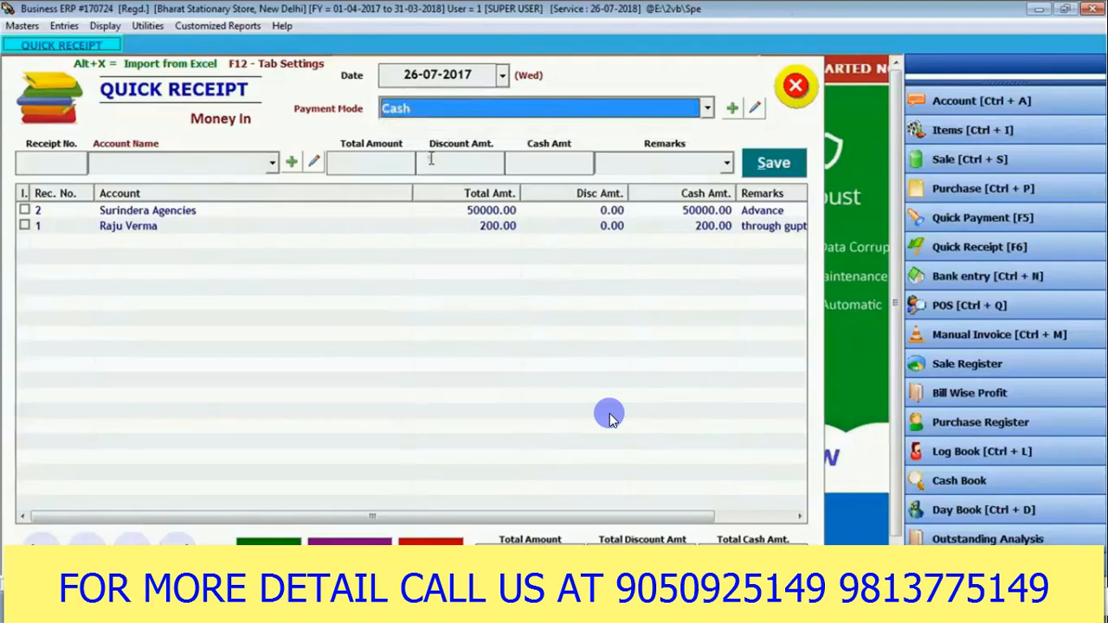
left_click(431, 158)
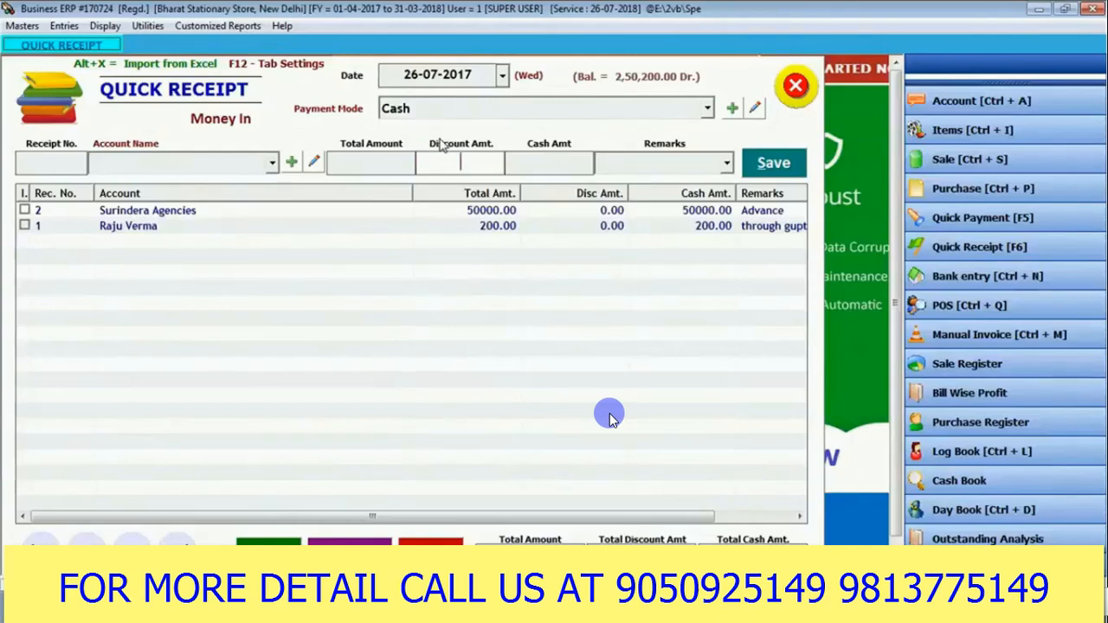
left_click(50, 163)
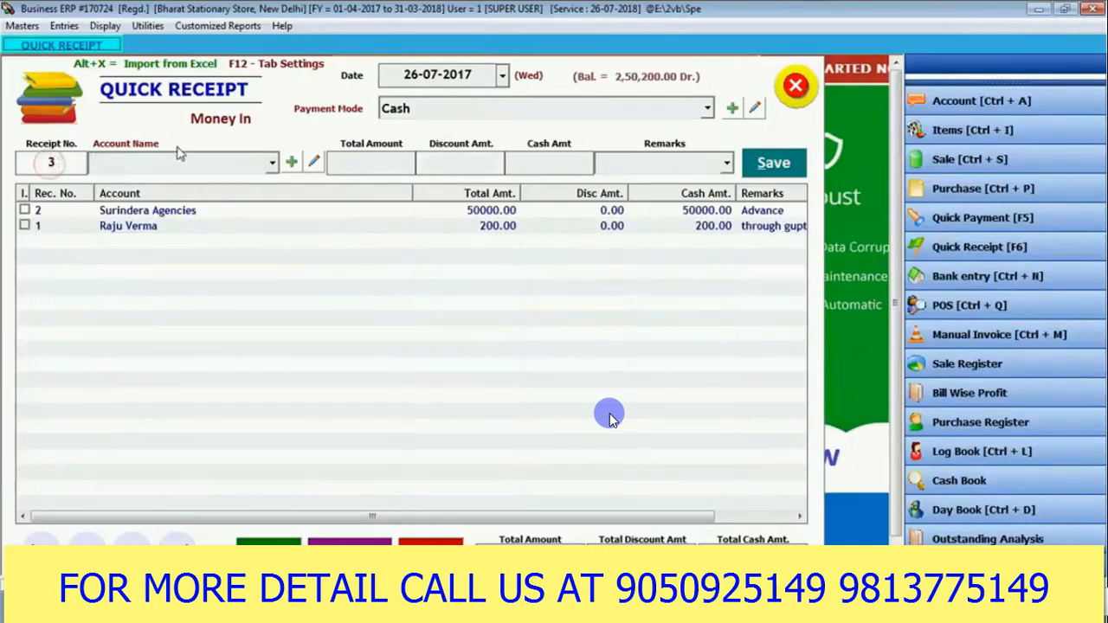
Start a new account from the receipt's account field, named Super Agencies, in the CUSTOMERS group.
left_click(177, 156)
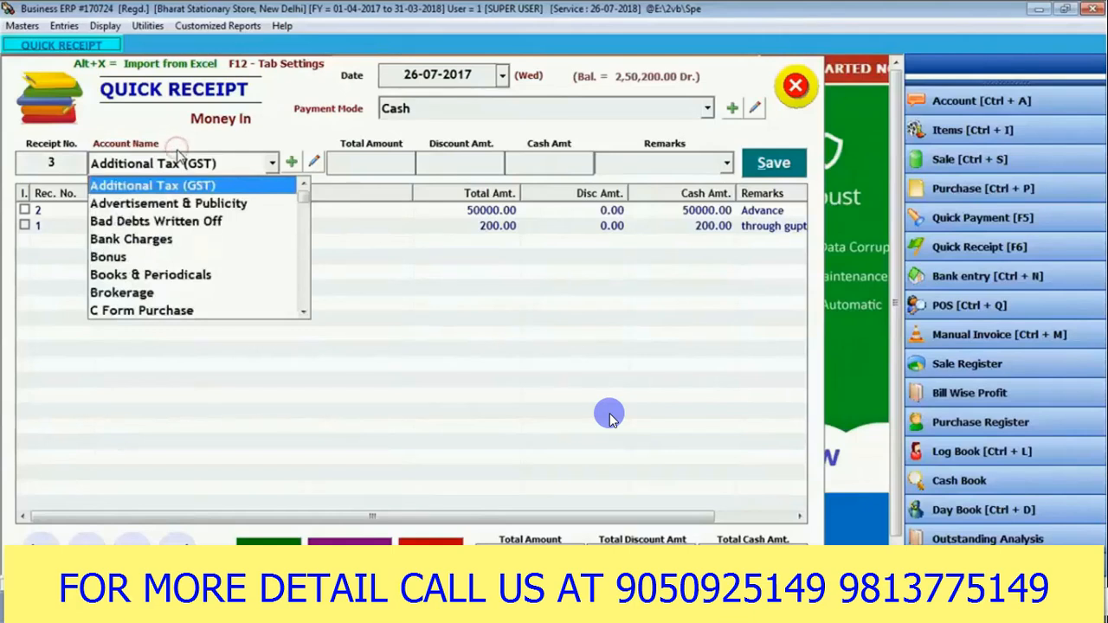
key("ctrl+a")
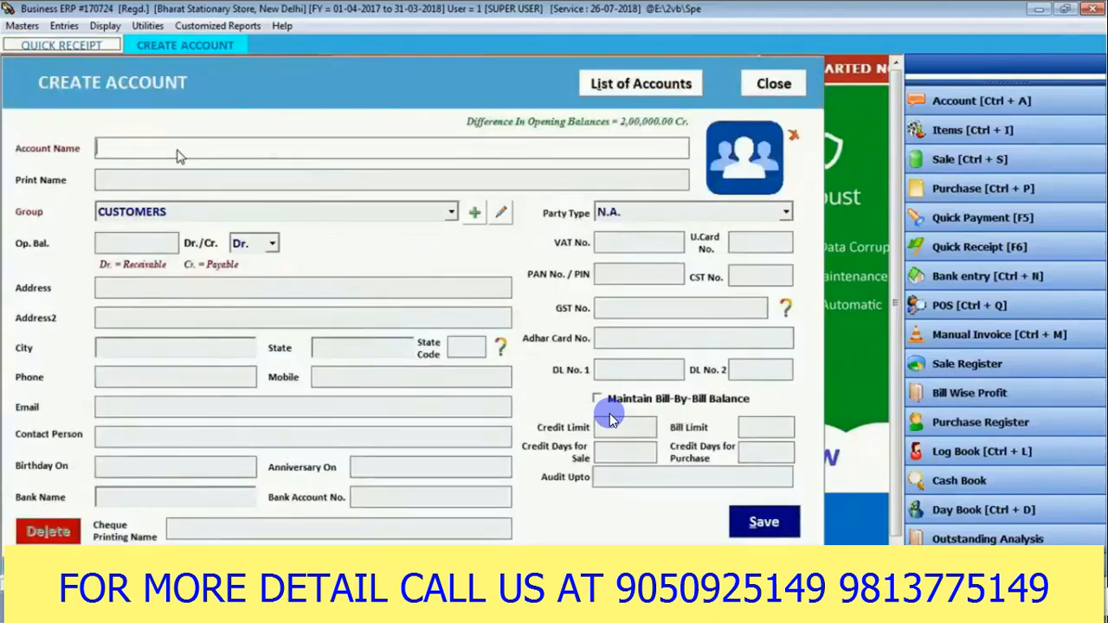
type("Su")
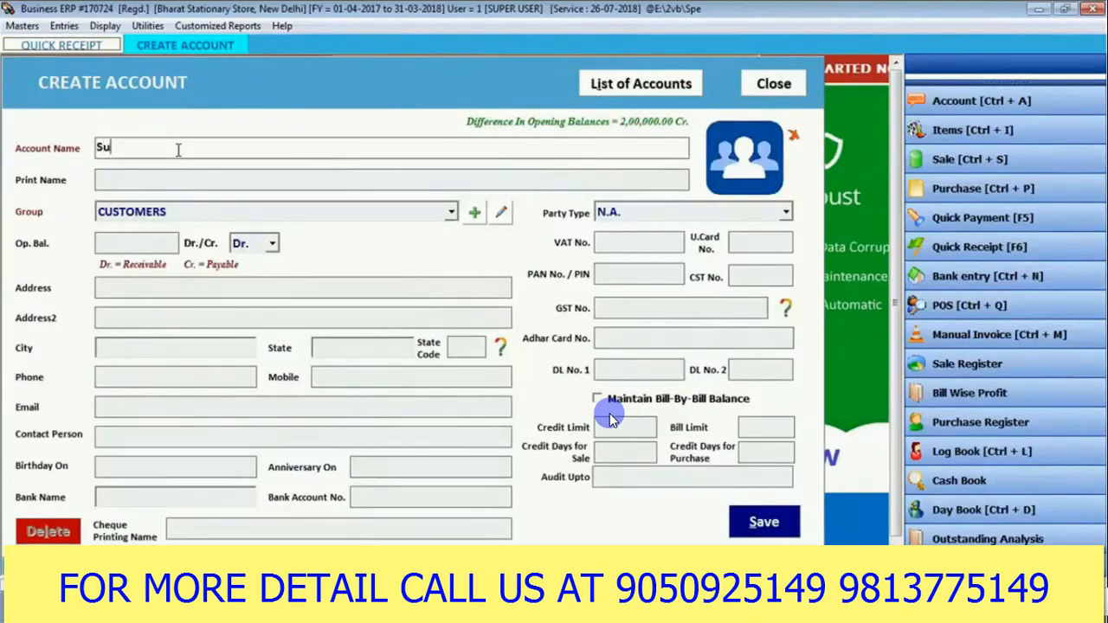
type("per Agencies")
key("Return")
key("Return")
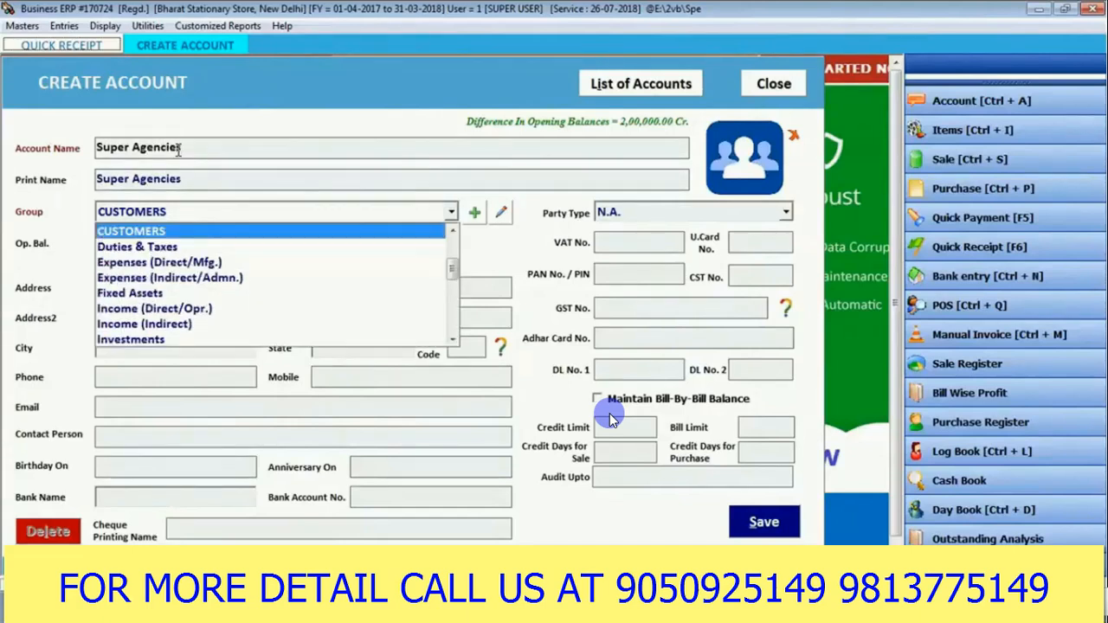
key("Return")
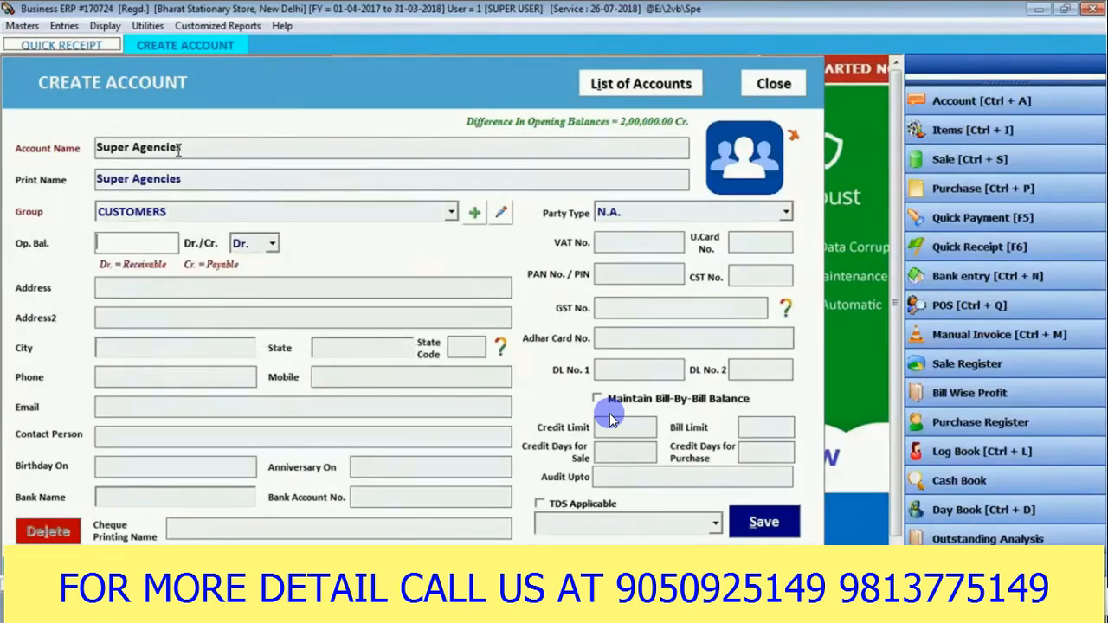
Give Super Agencies an opening balance of 20000 Dr., leave the remaining details blank, and save the account.
type("20000")
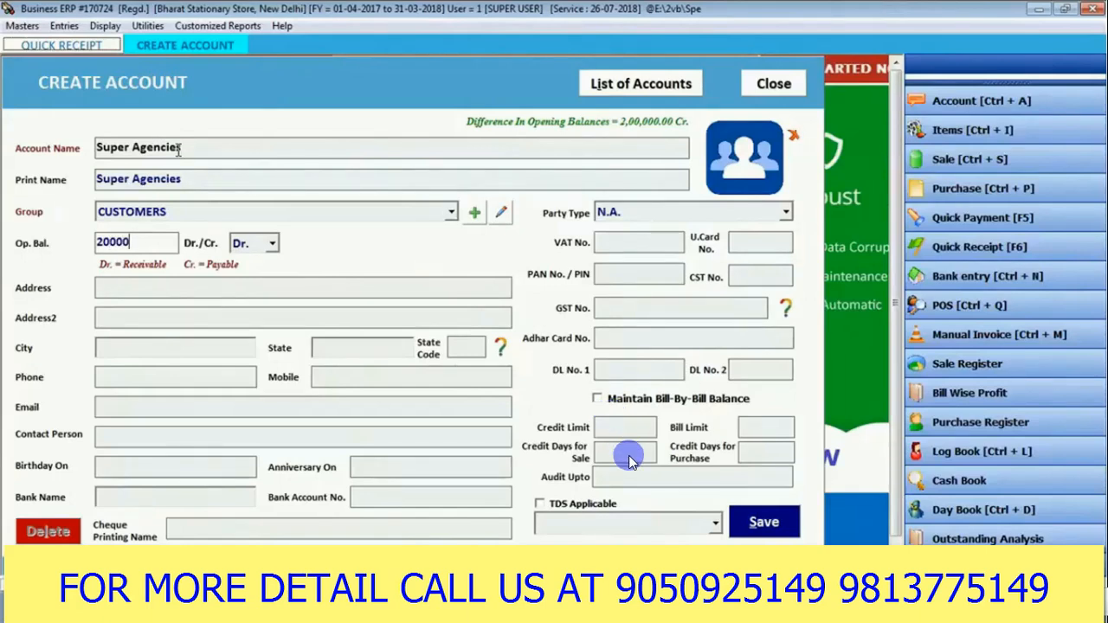
key("Return")
key("Return")
key("Return")
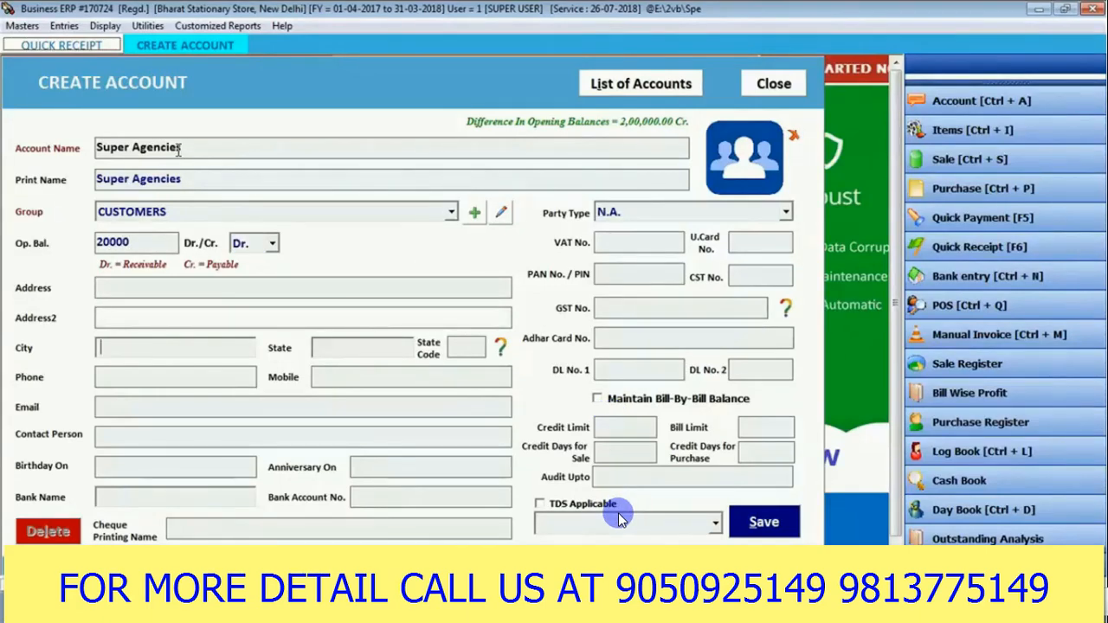
key("Return")
key("Return")
key("Return")
key("Return")
key("Return")
key("Return")
key("Return")
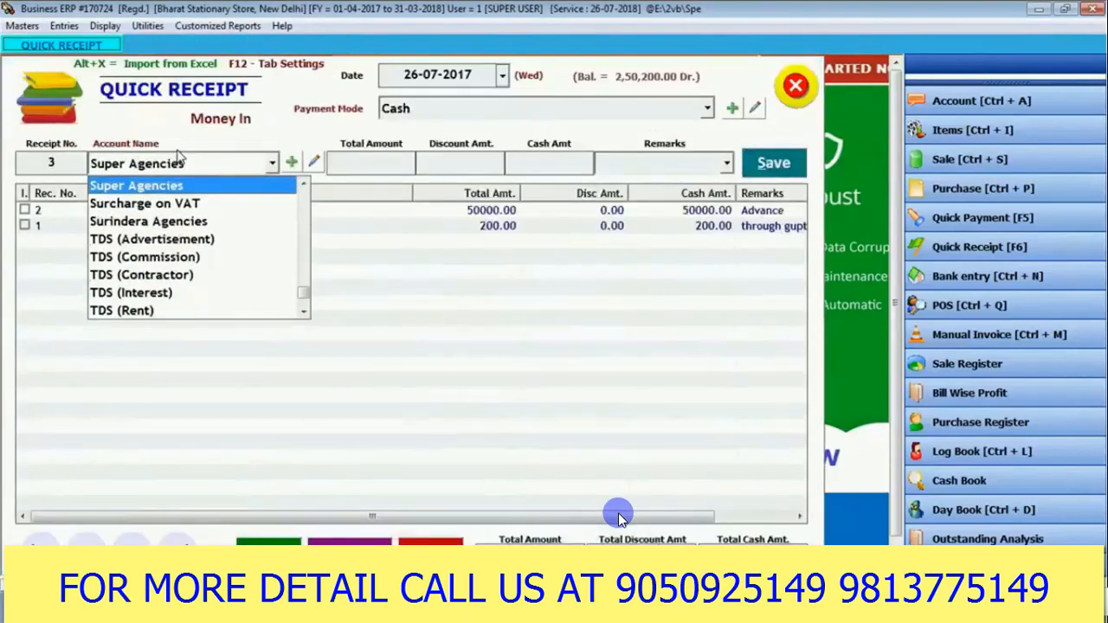
Select Super Agencies for receipt 3 and enter a total amount of 20000 with a discount of 200.
key("Return")
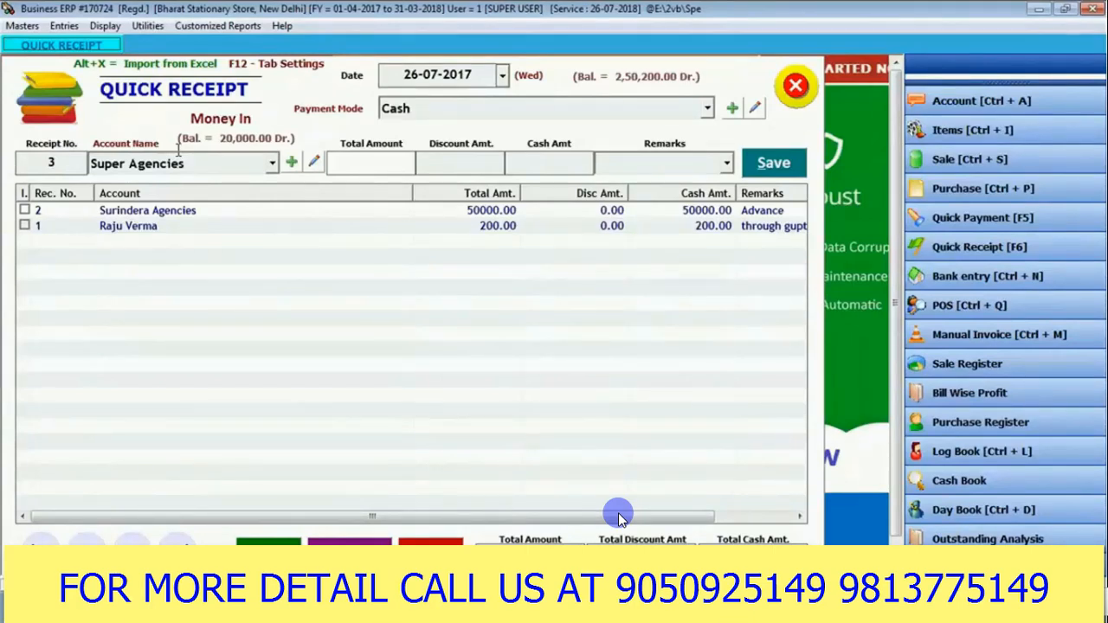
type("20000")
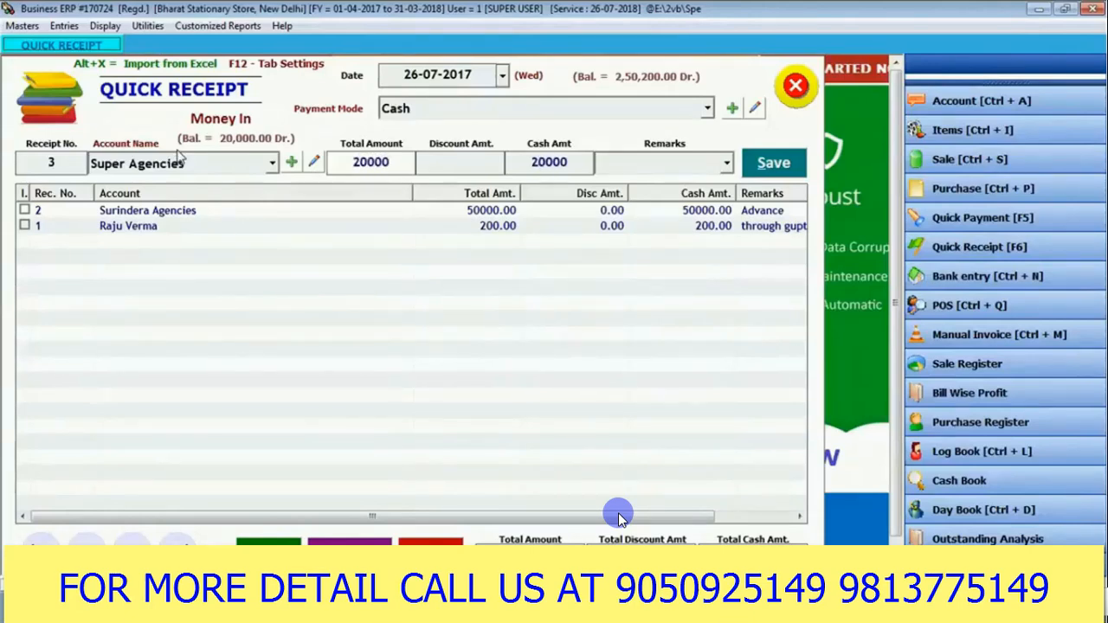
key("Return")
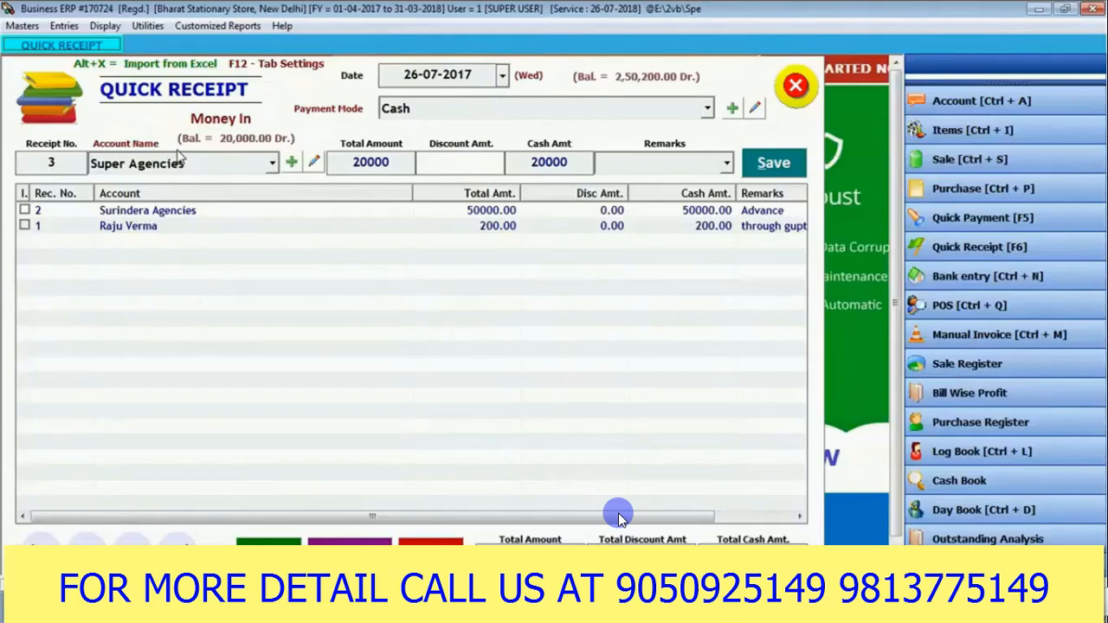
type("200")
key("Tab")
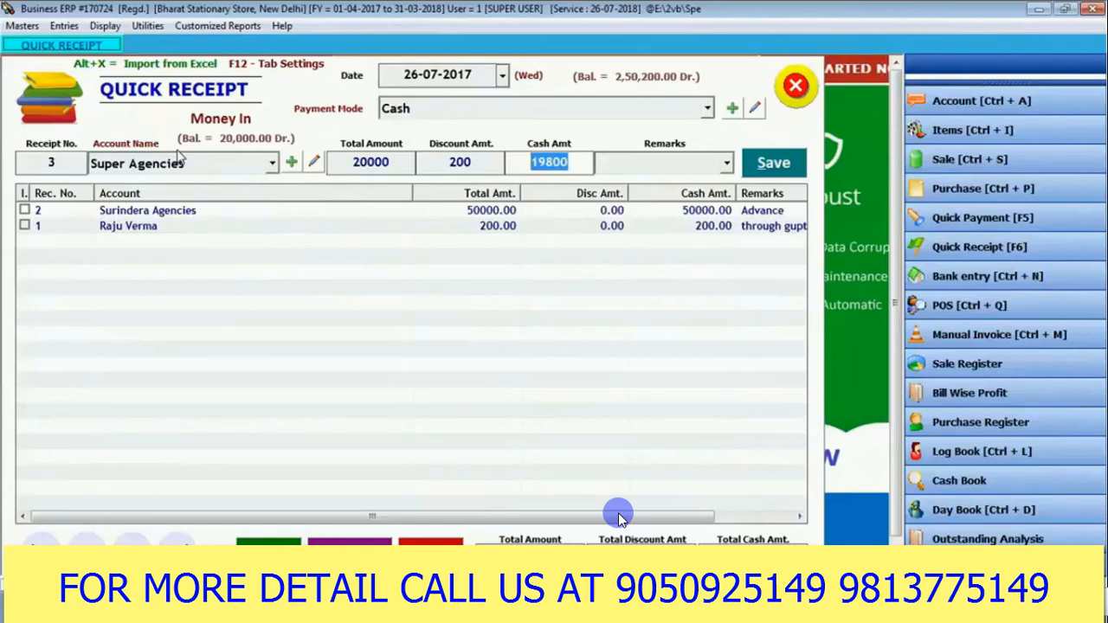
Save the Super Agencies receipt without remarks.
key("Tab")
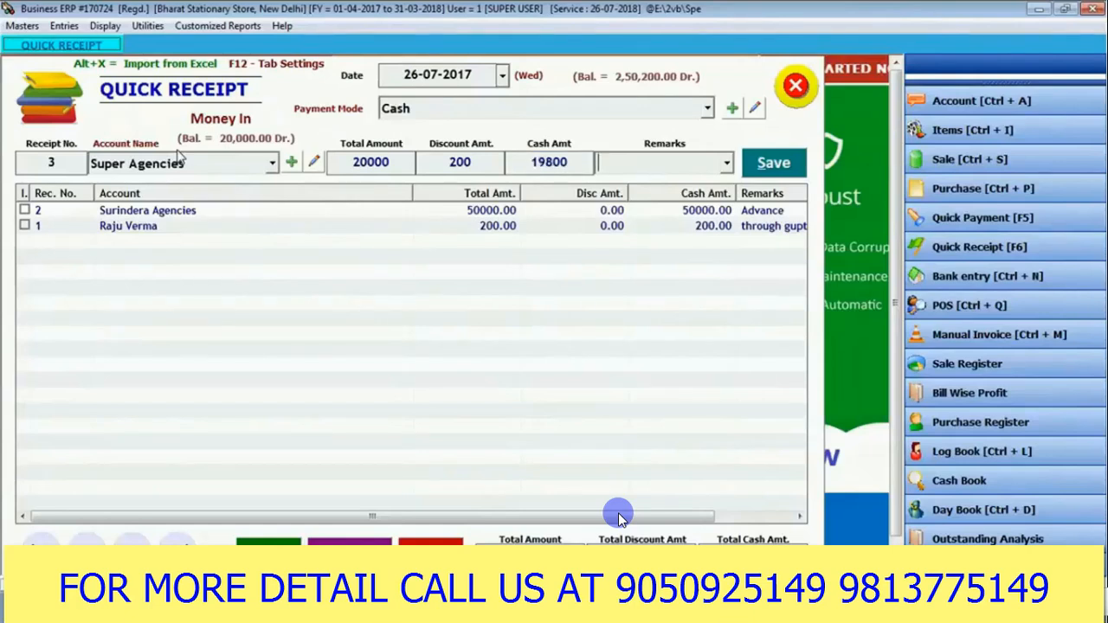
key("Tab")
key("Return")
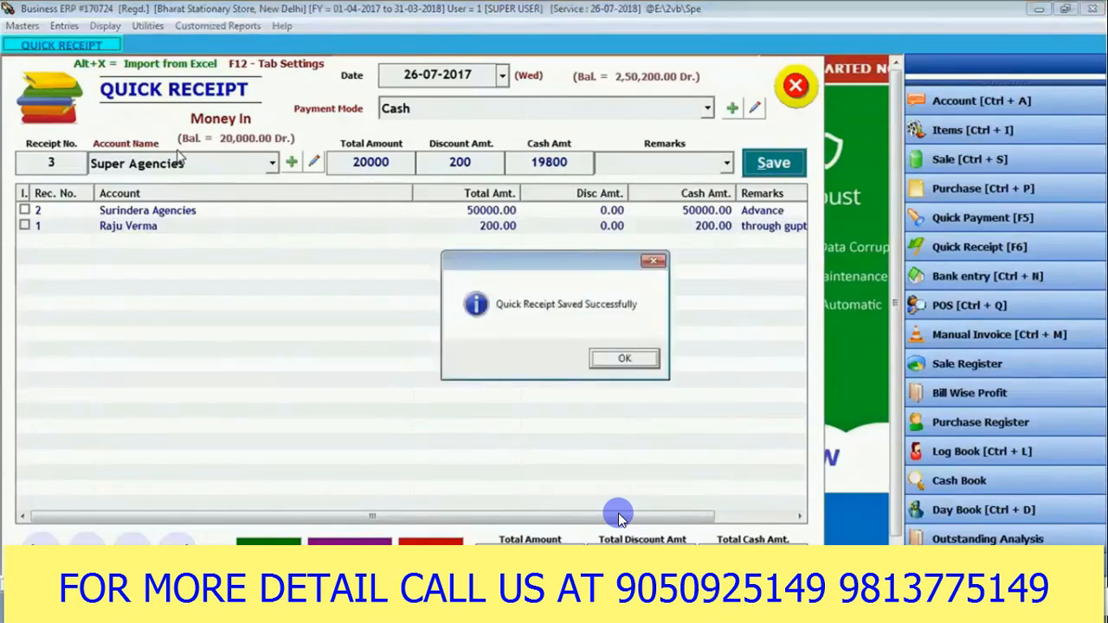
key("Return")
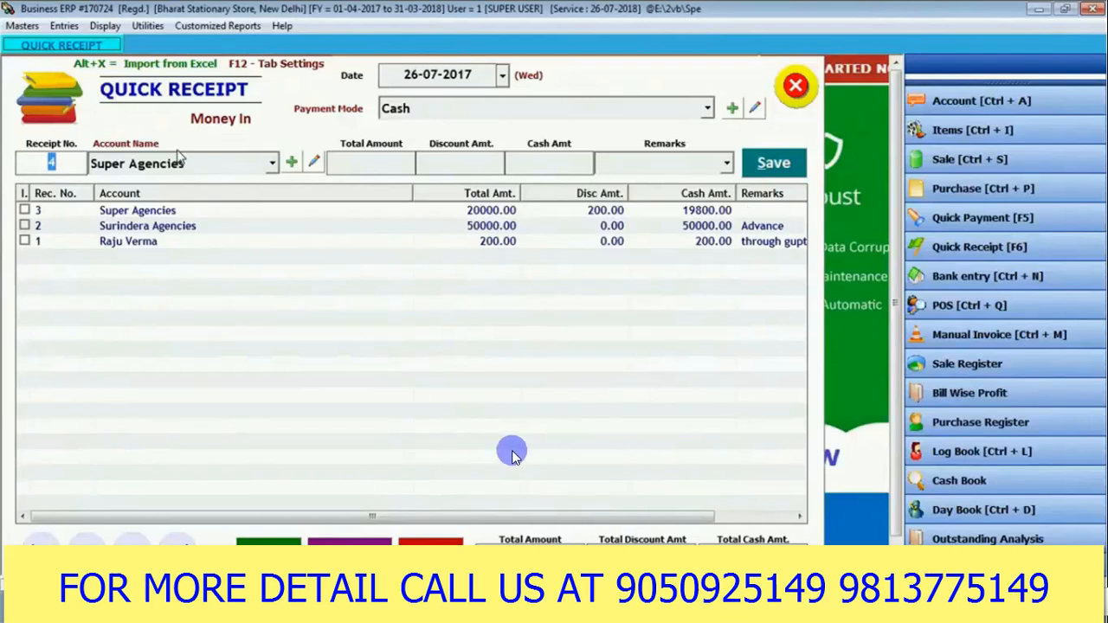
Highlight the Super Agencies receipt in the list, and close and reopen the Quick Receipt form.
left_click(312, 215)
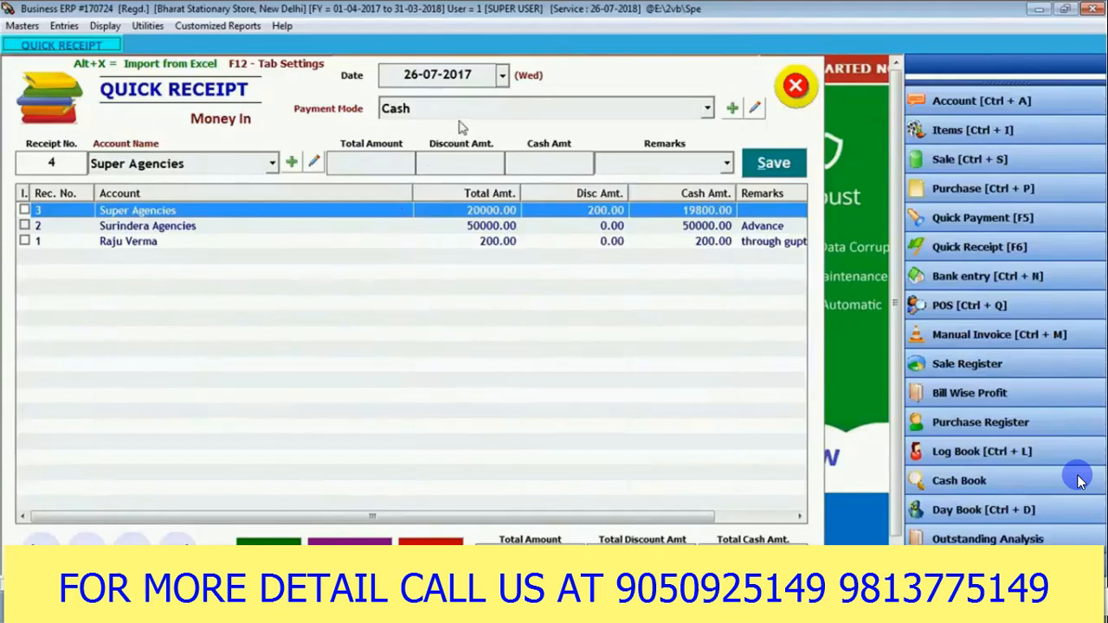
key("Escape")
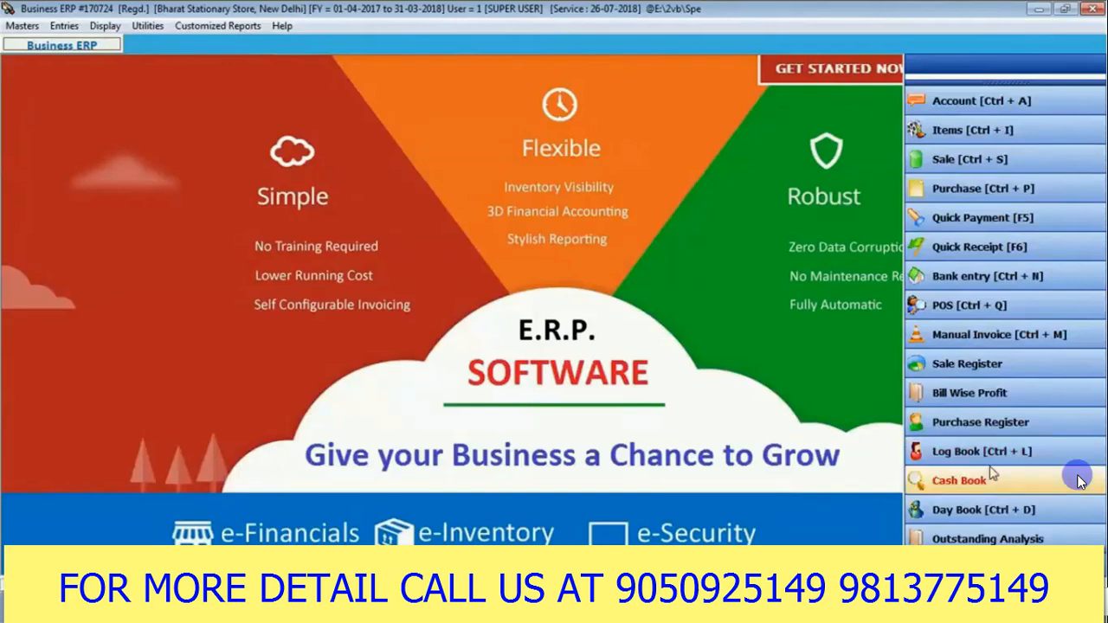
left_click(64, 25)
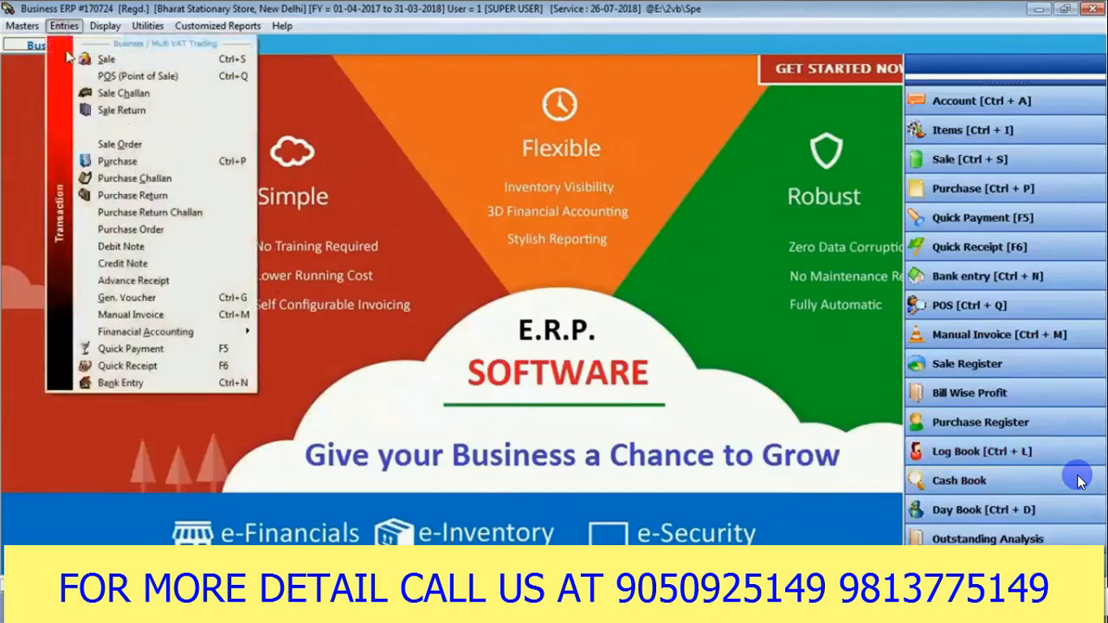
left_click(182, 366)
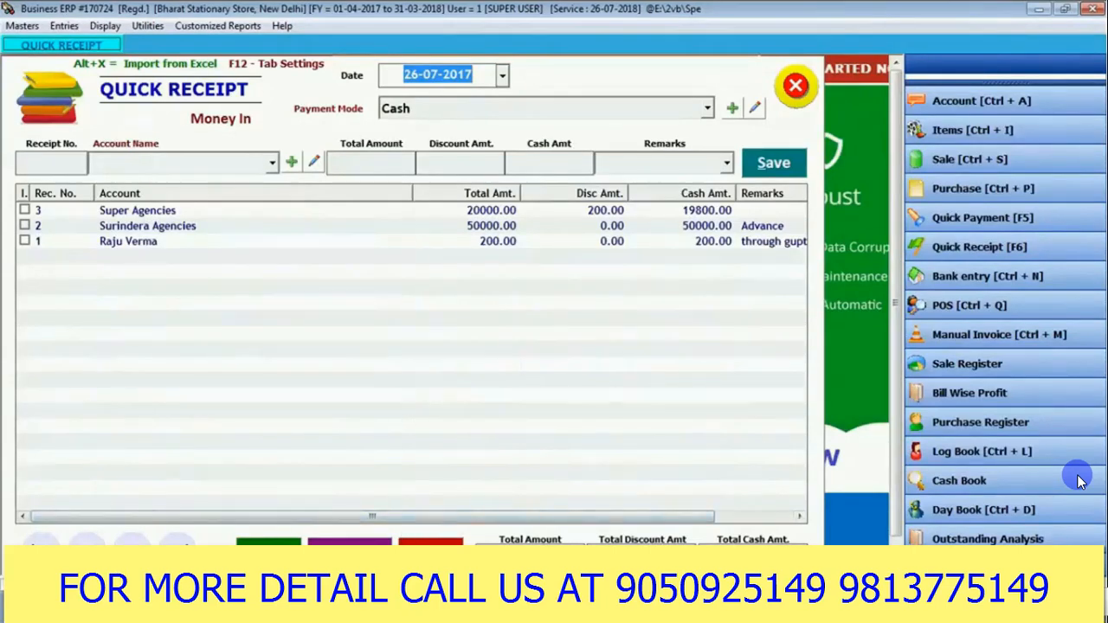
Close the Quick Receipt form and display the cash book of the Cash account from 25-07-2017 to 26-07-2017.
key("Return")
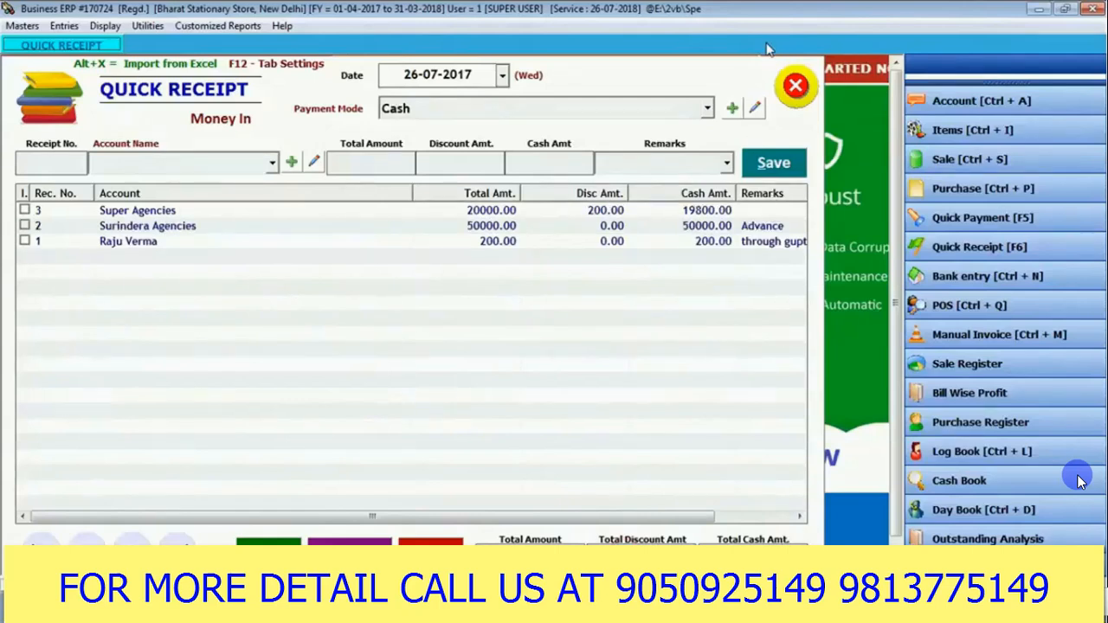
left_click(796, 85)
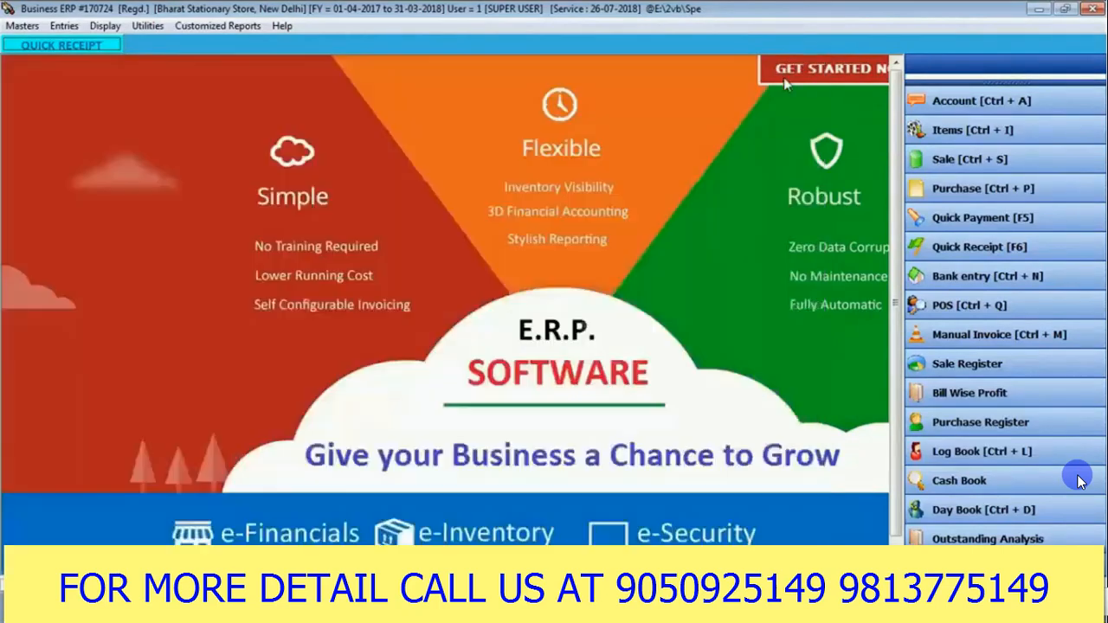
left_click(113, 26)
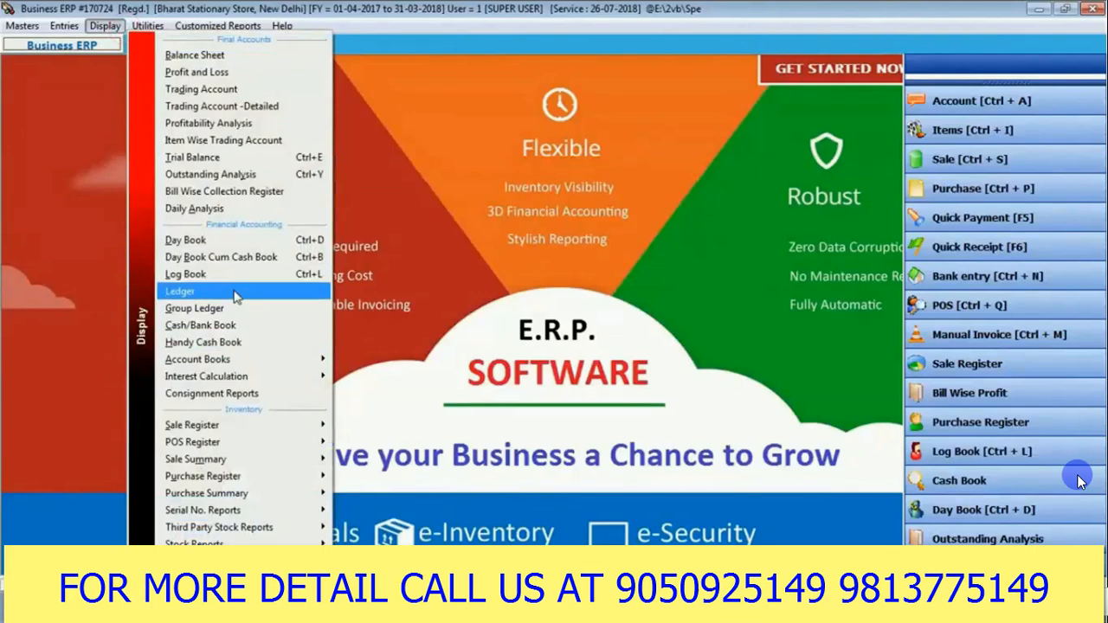
left_click(230, 325)
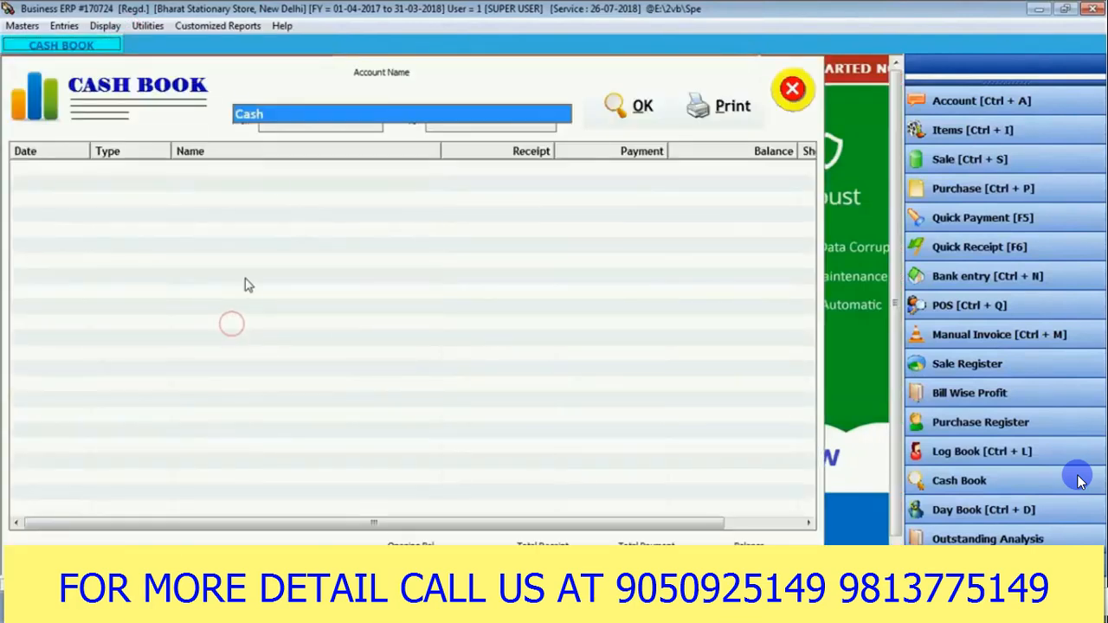
key("Return")
key("Return")
key("Return")
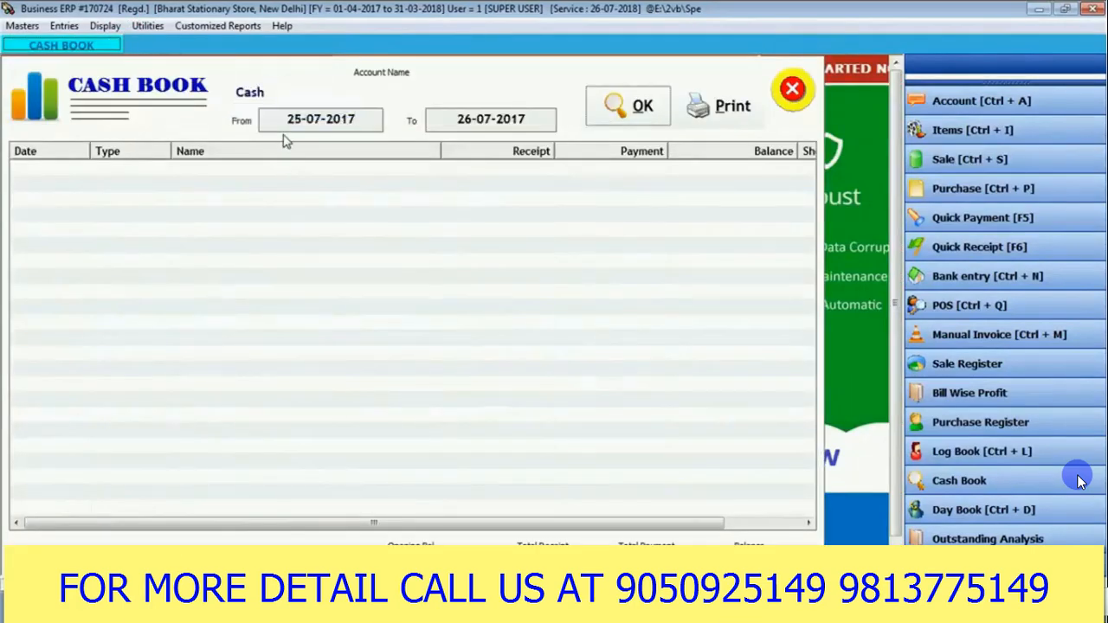
key("Return")
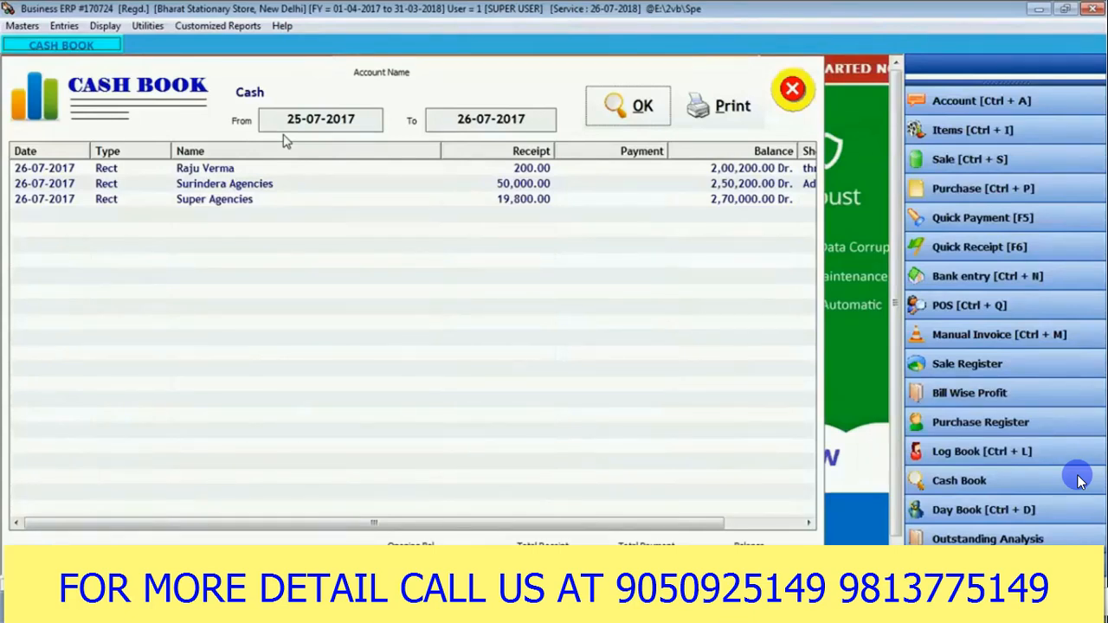
Open the Log Book and display the Discount account's ledger from 25-07-2017 to 26-07-2017.
left_click(105, 27)
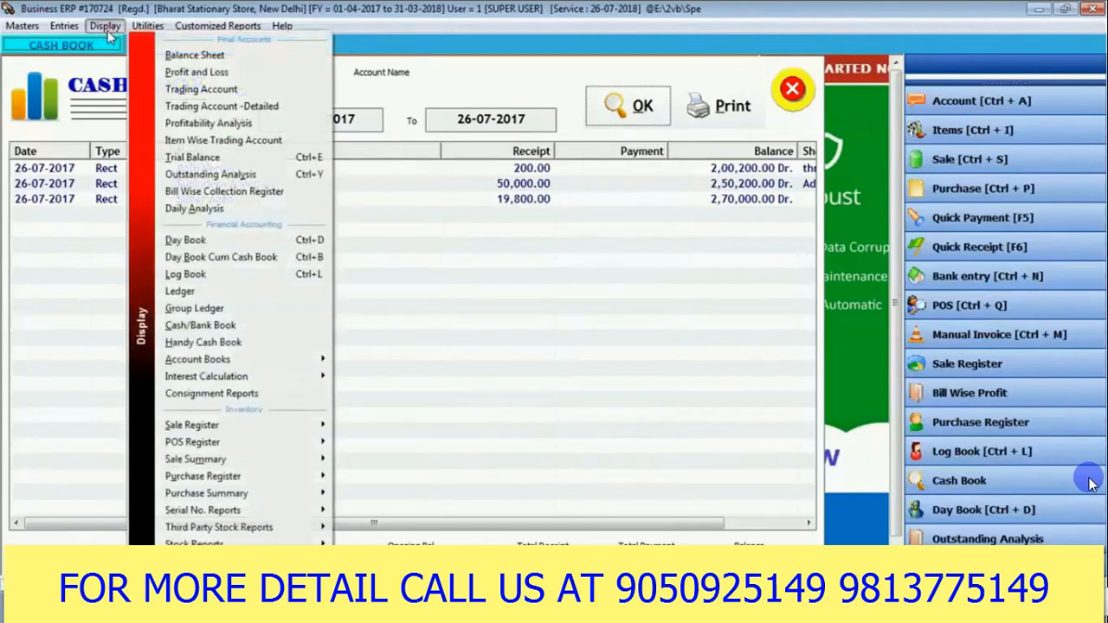
left_click(175, 276)
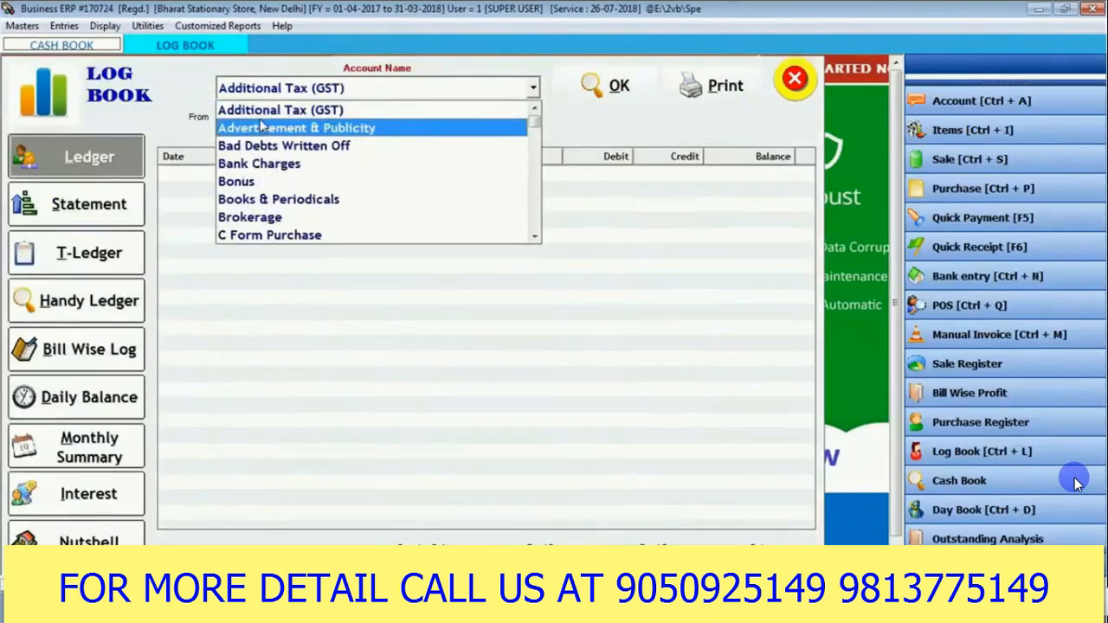
type("di")
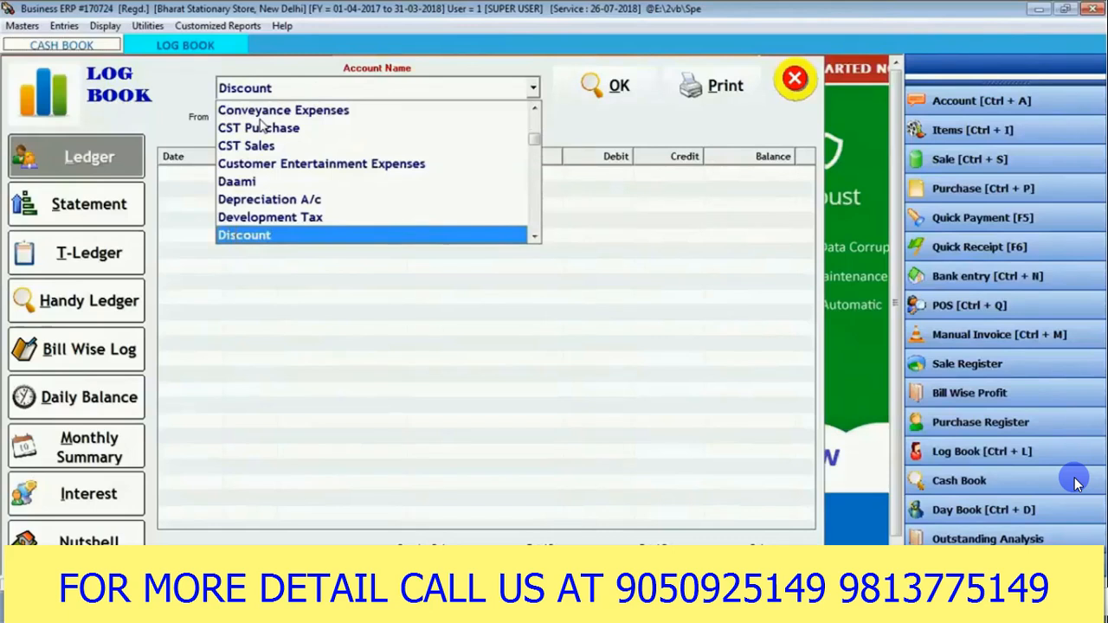
key("Return")
key("Return")
key("Return")
key("Return")
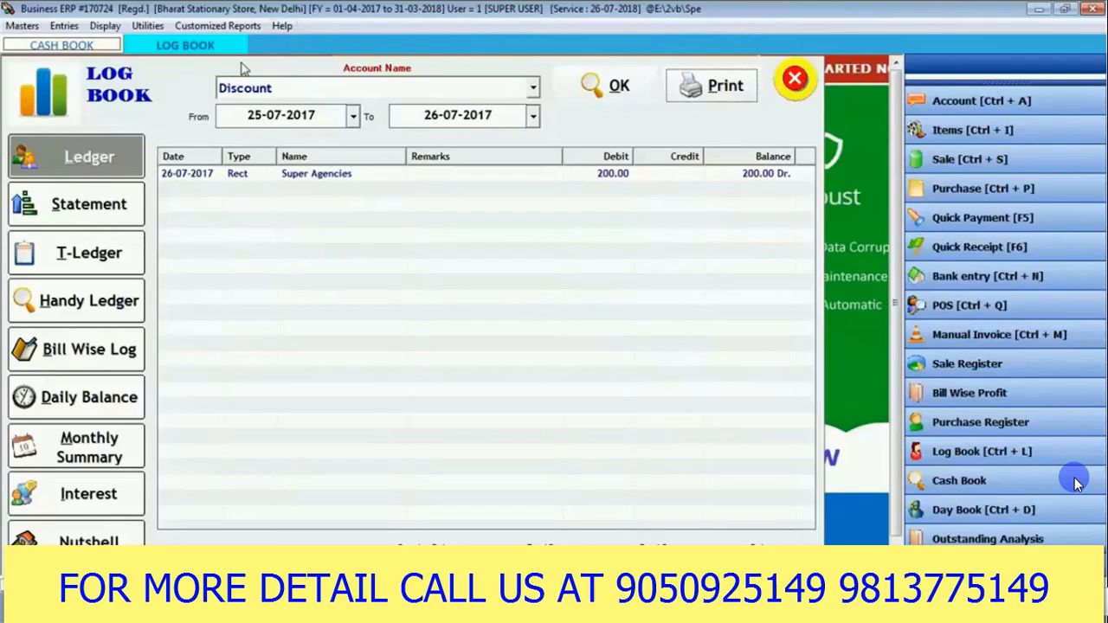
left_click(241, 84)
type("su")
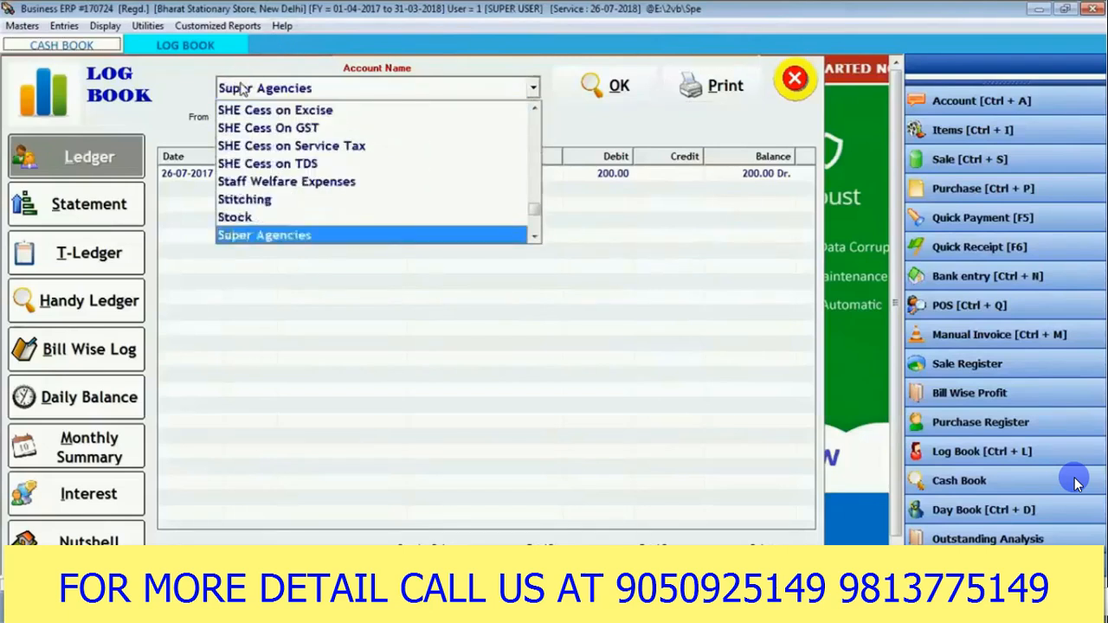
key("Return")
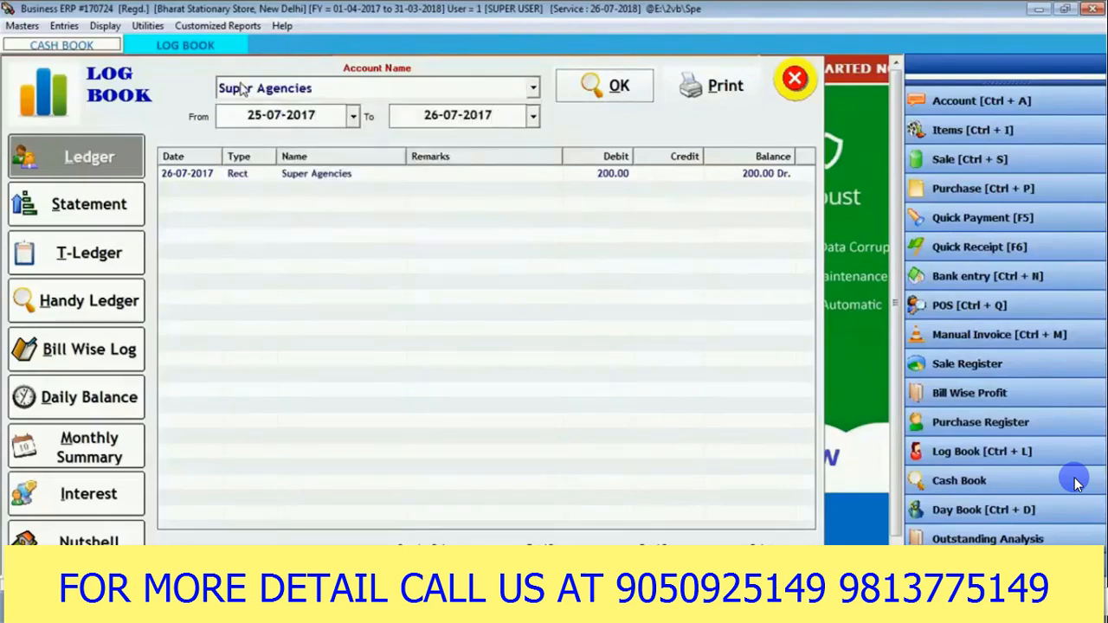
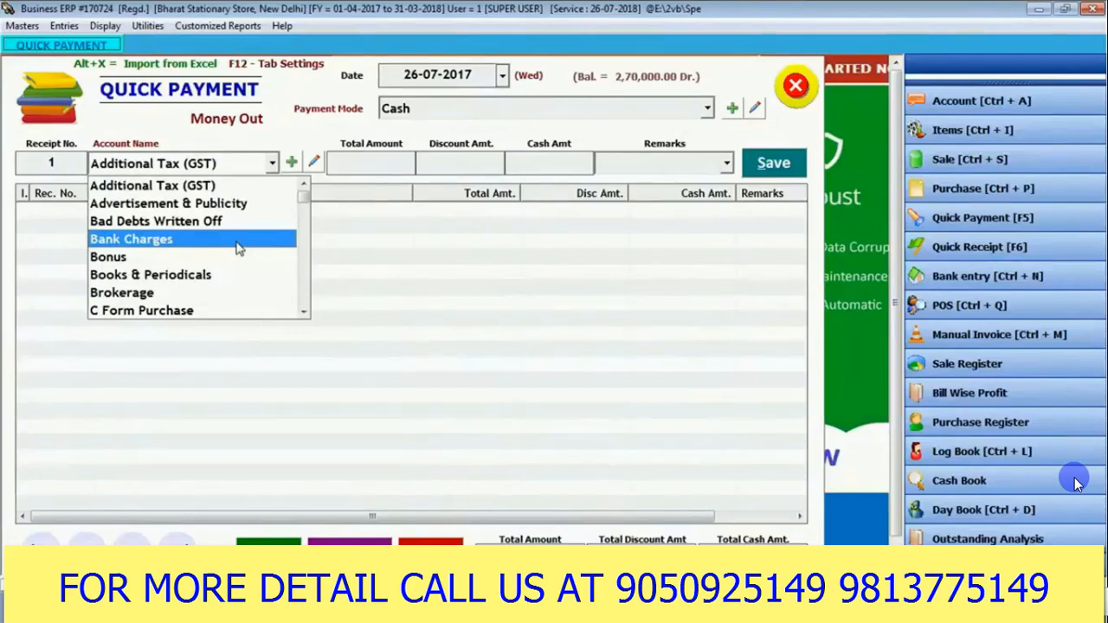
key("Up")
key("Up")
key("Up")
key("Down")
key("Down")
key("Down")
key("Down")
key("Down")
key("Down")
key("Down")
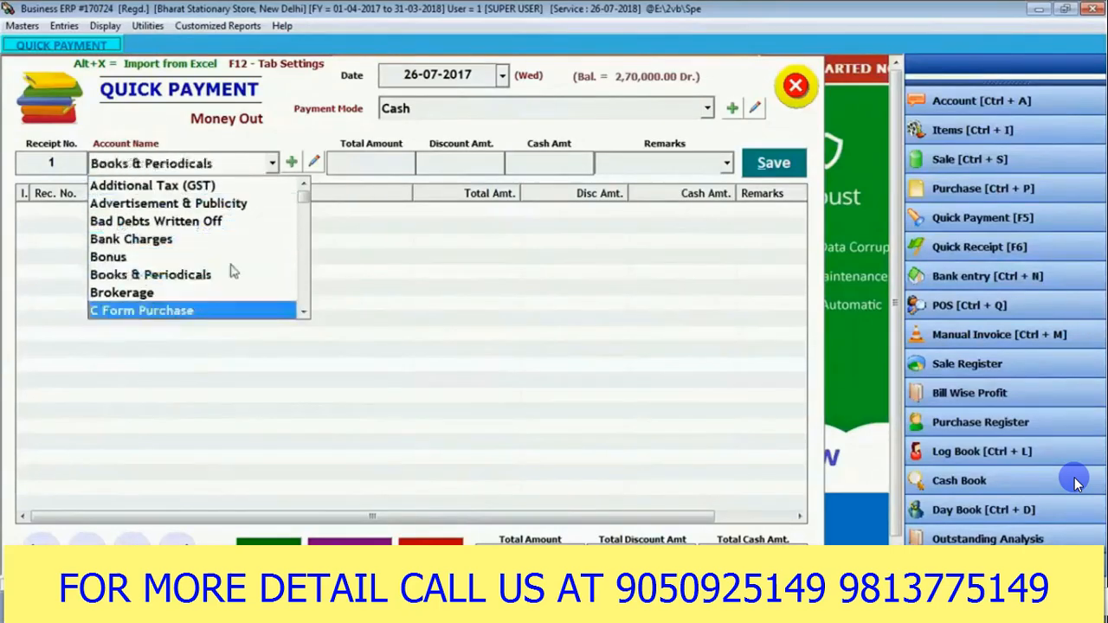
left_click(210, 243)
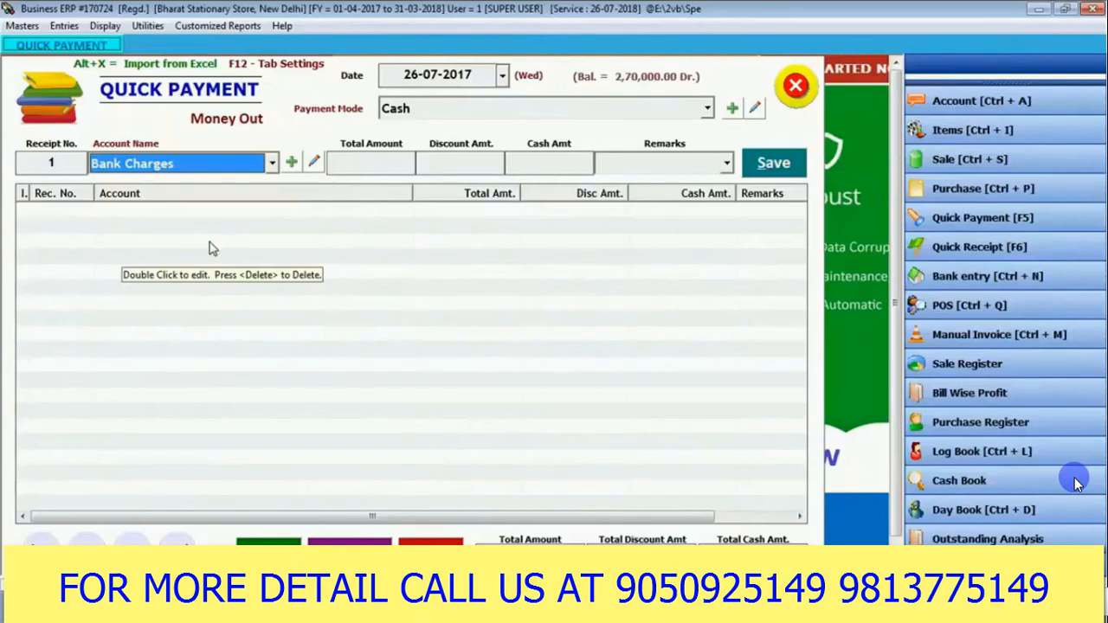
key("Return")
Select Interest Payable A/c for payment 1 and enter a total amount of 1000 without a discount.
key("shift+Tab")
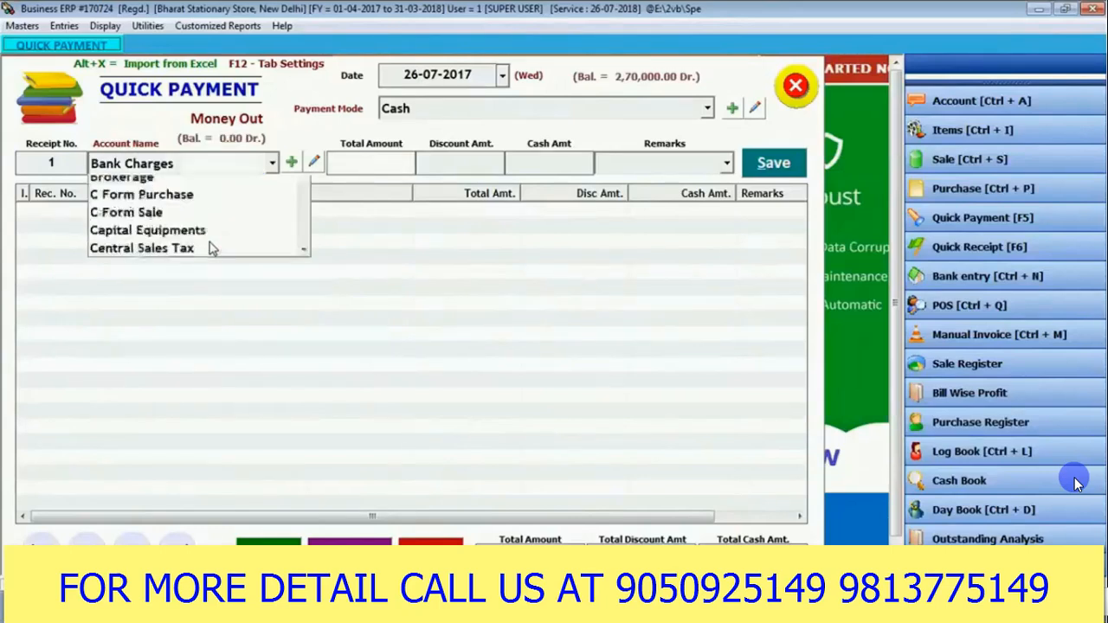
type("in")
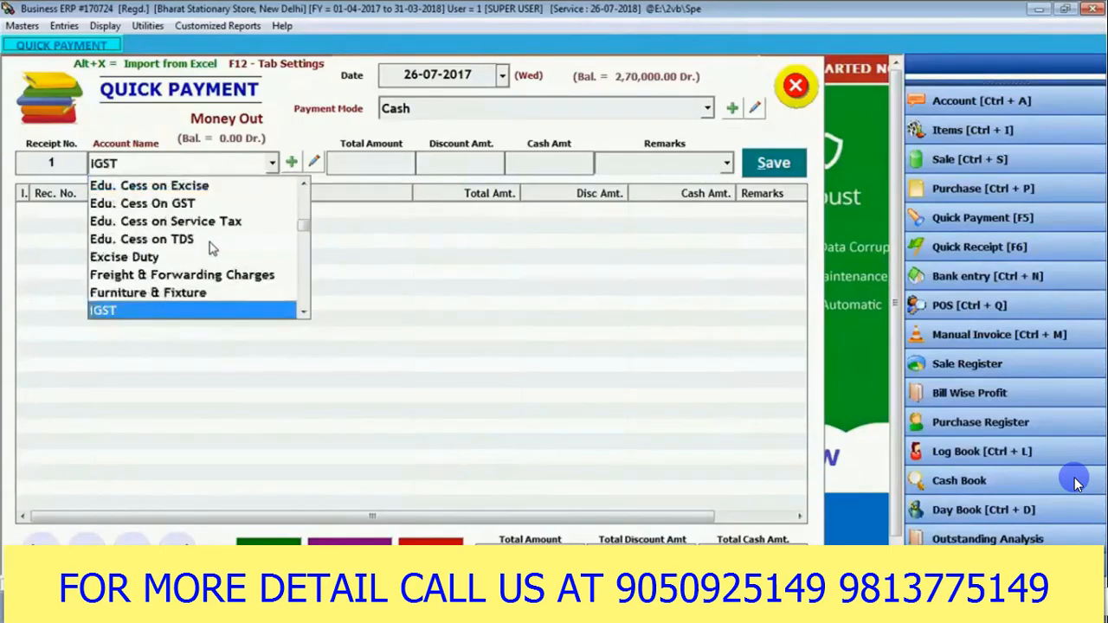
key("Down")
key("Down")
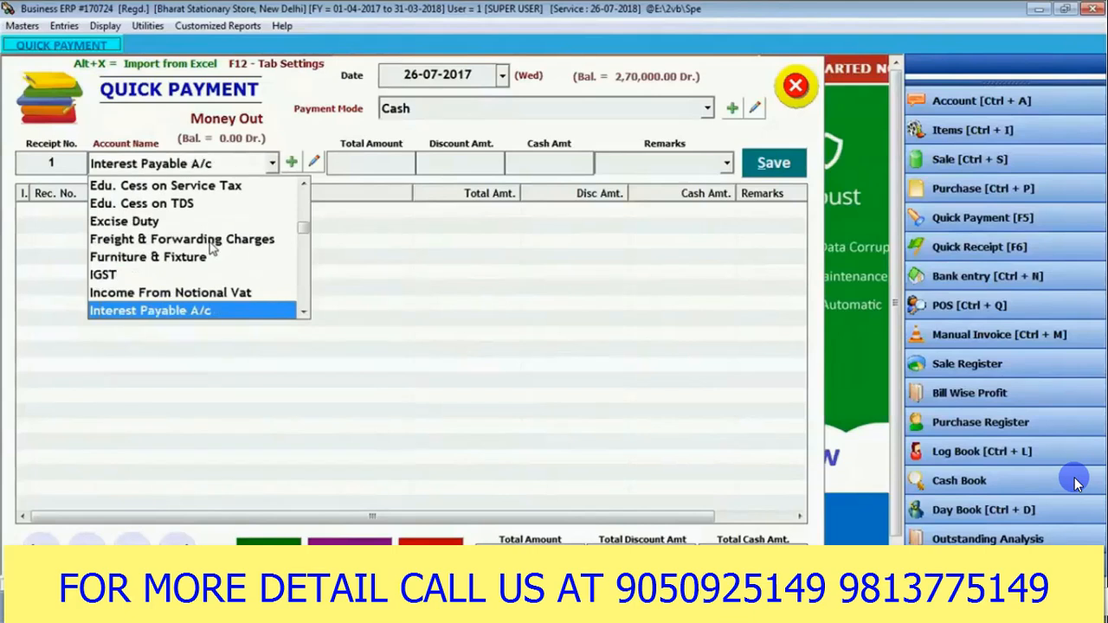
key("Up")
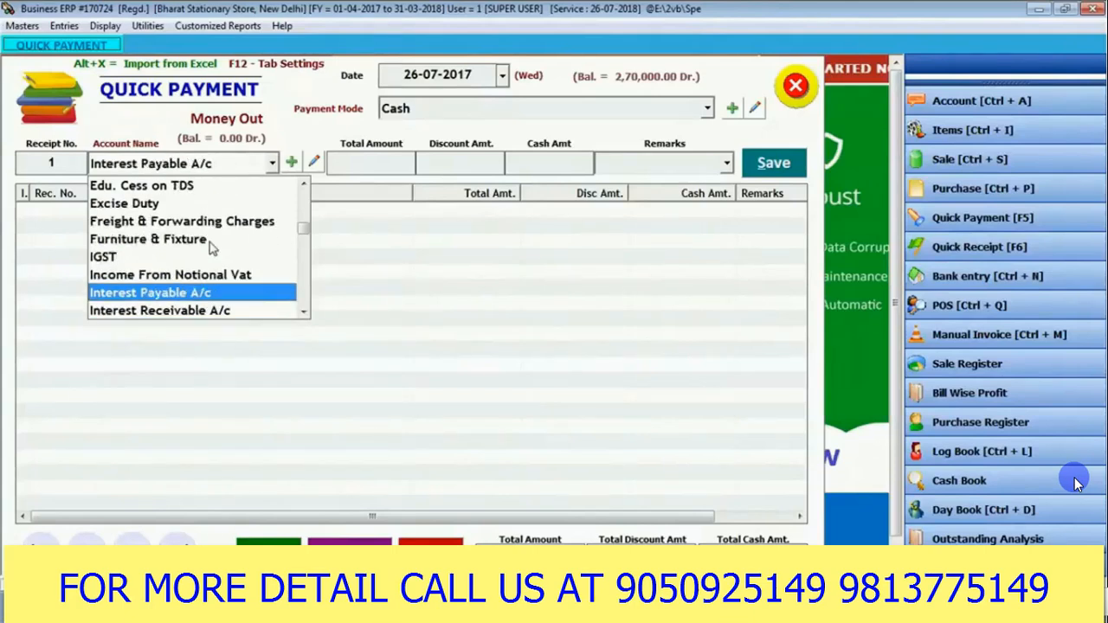
key("Return")
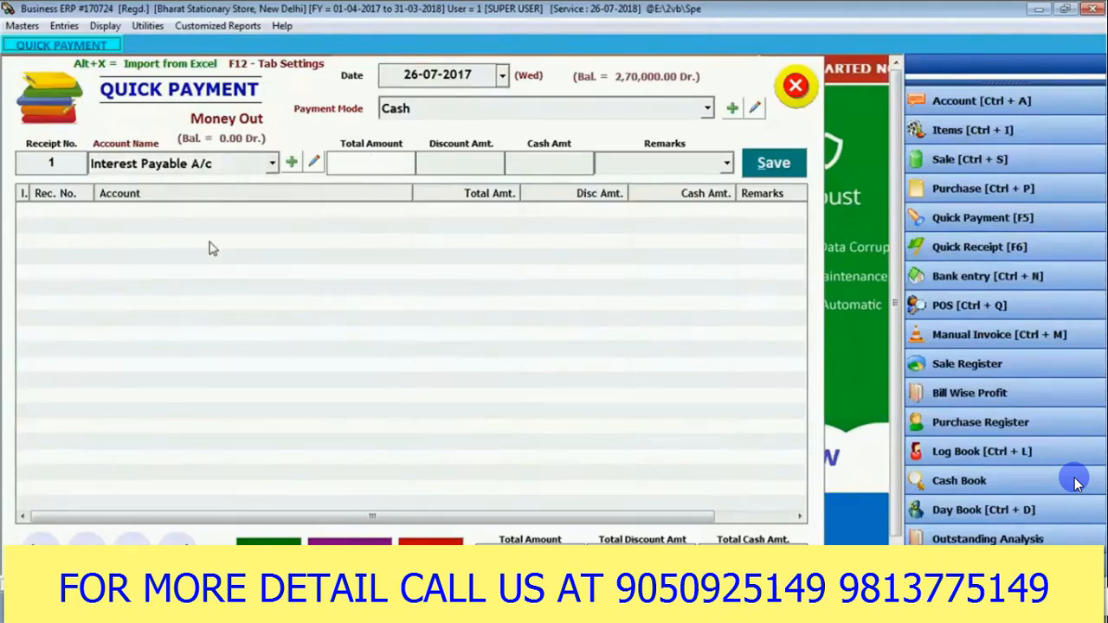
type("1000")
key("Return")
key("Return")
key("Return")
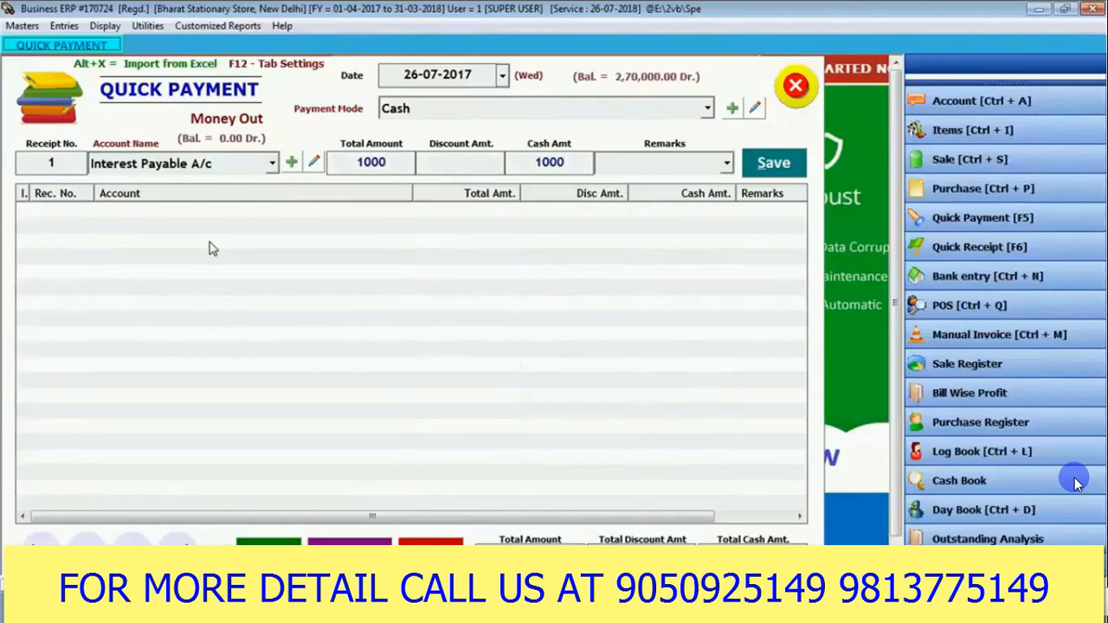
Add the remark "to agent" to the Interest Payable A/c payment and save it.
key("Return")
key("shift+Tab")
type("to agent")
key("Tab")
key("Return")
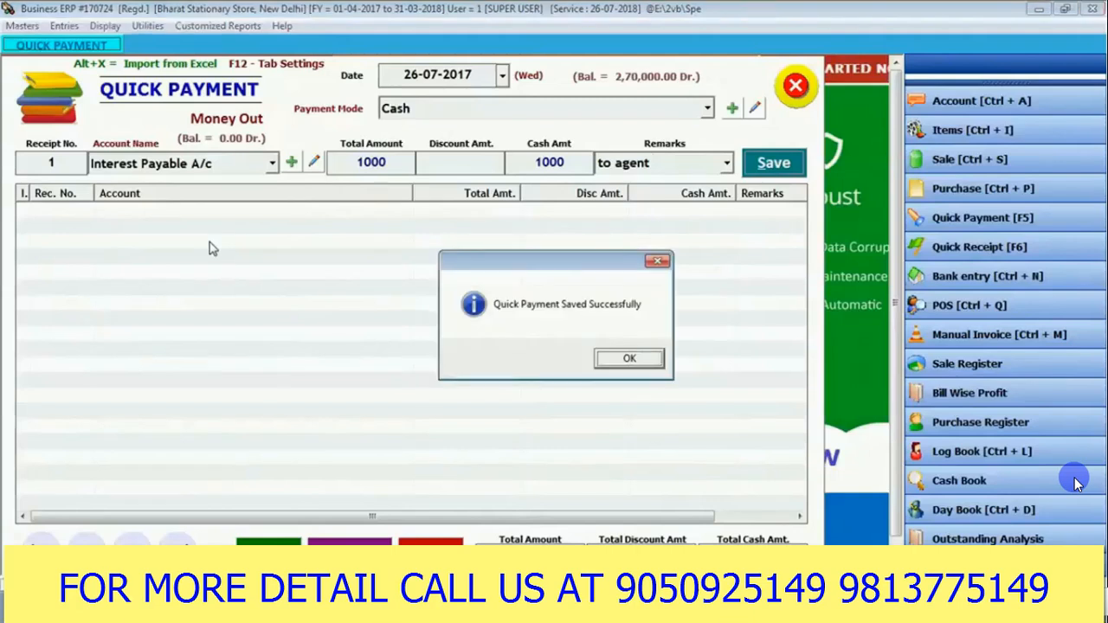
key("Return")
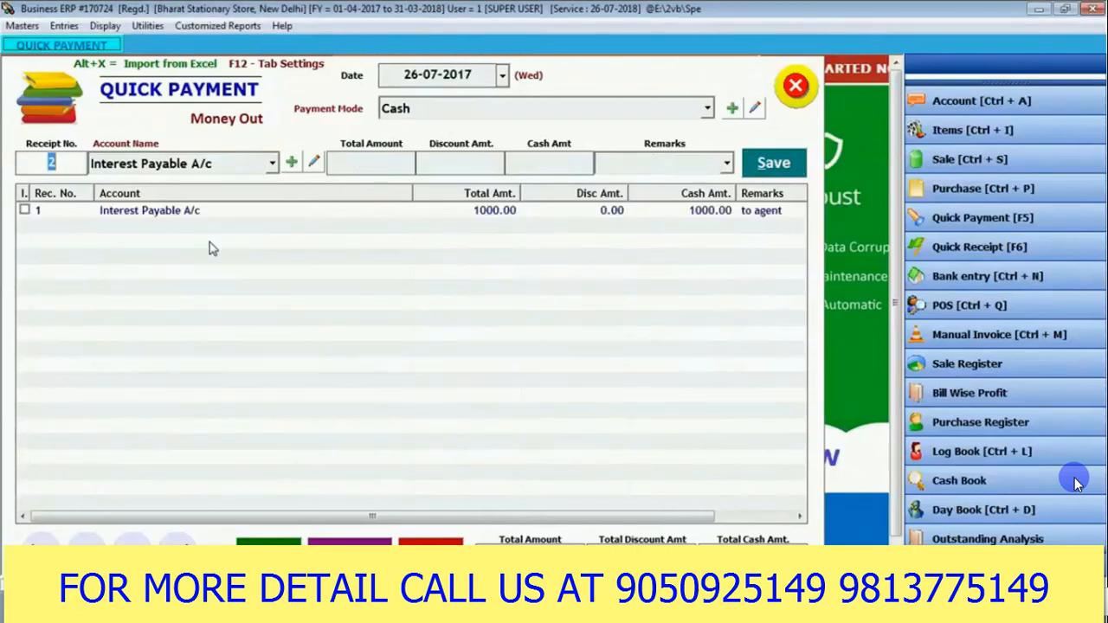
Select Telephone Expenses for payment 2 and enter a total amount of 500 without a discount.
key("Return")
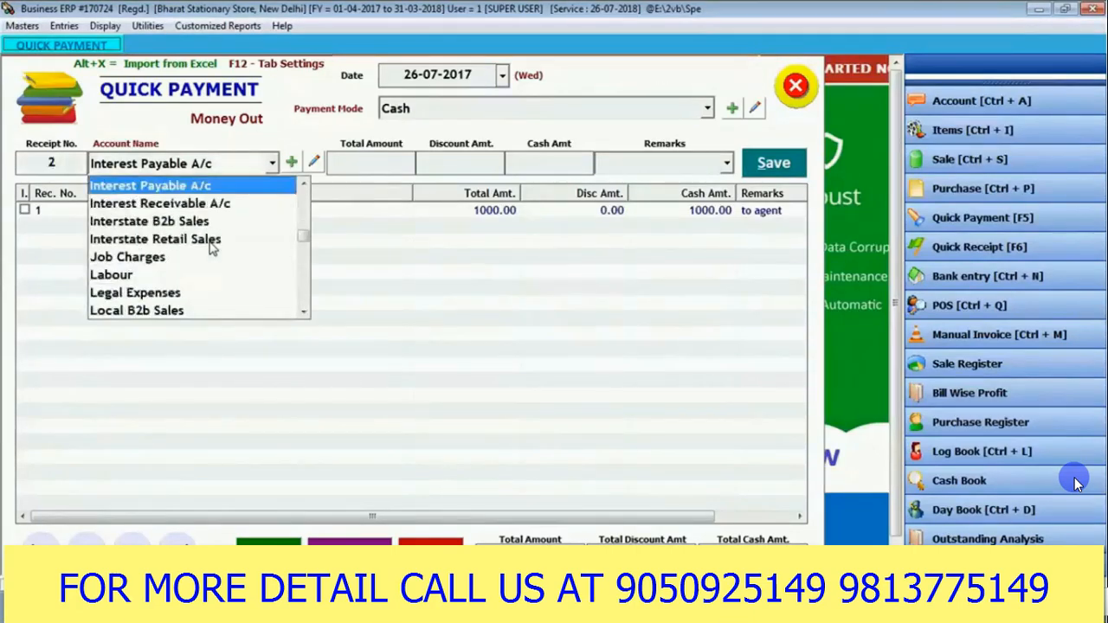
type("te")
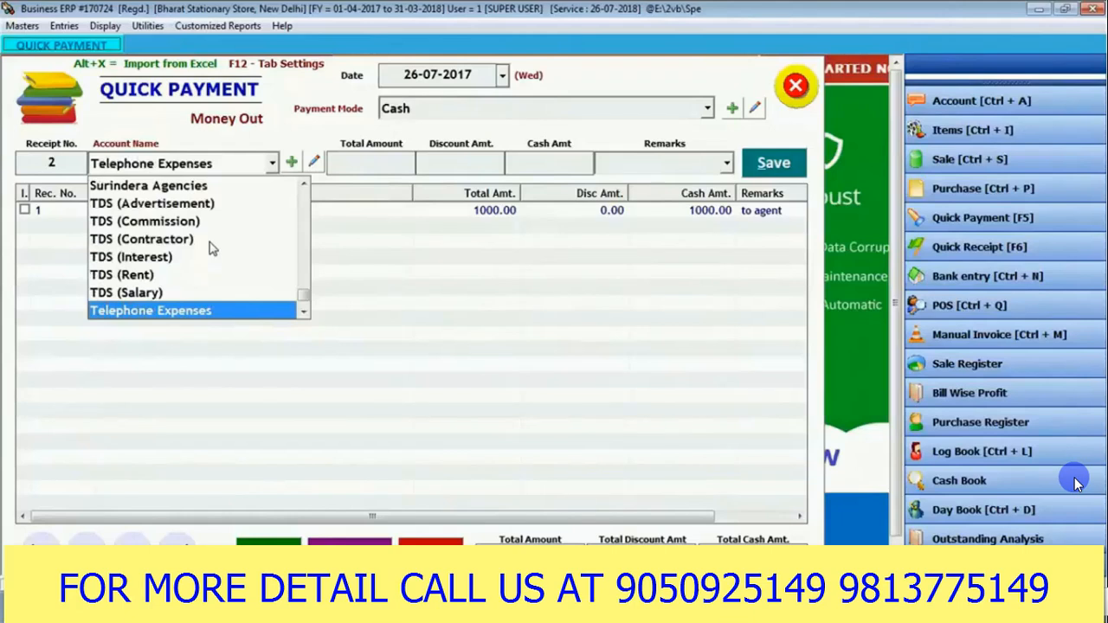
key("Return")
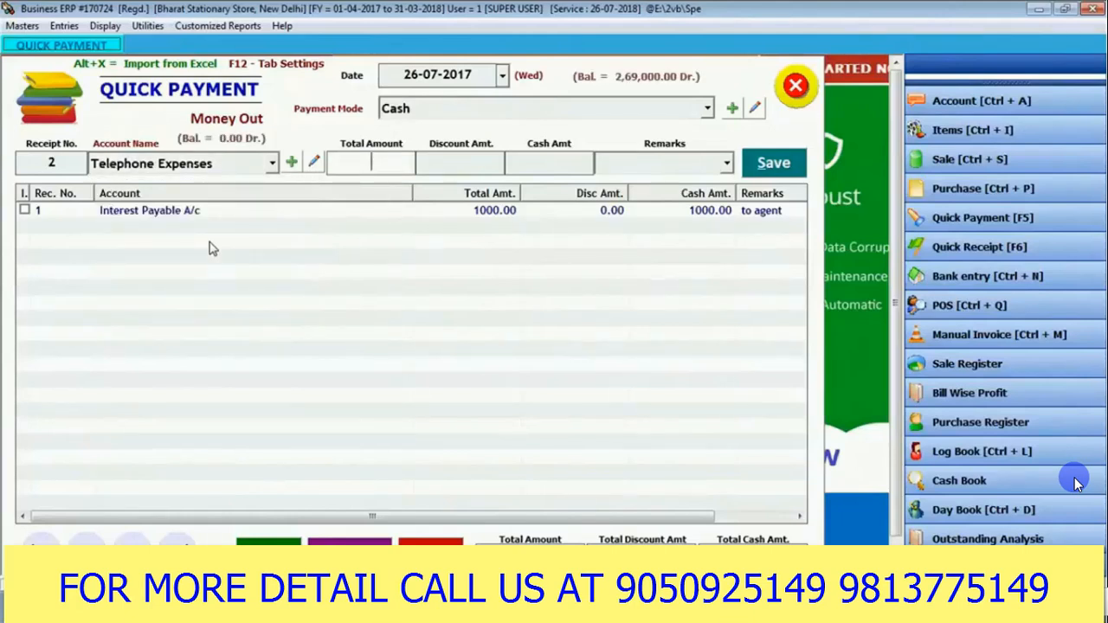
type("500")
key("Return")
key("Return")
key("Return")
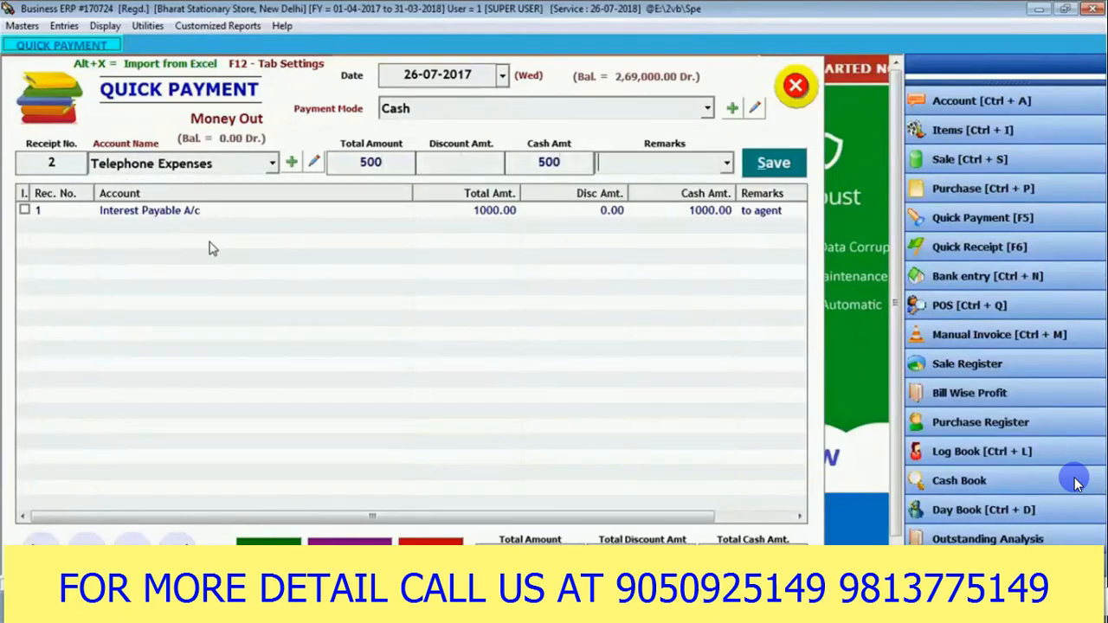
Add the remark "bsnl bill" to the Telephone Expenses payment and save it.
type("bsnl bill")
key("Return")
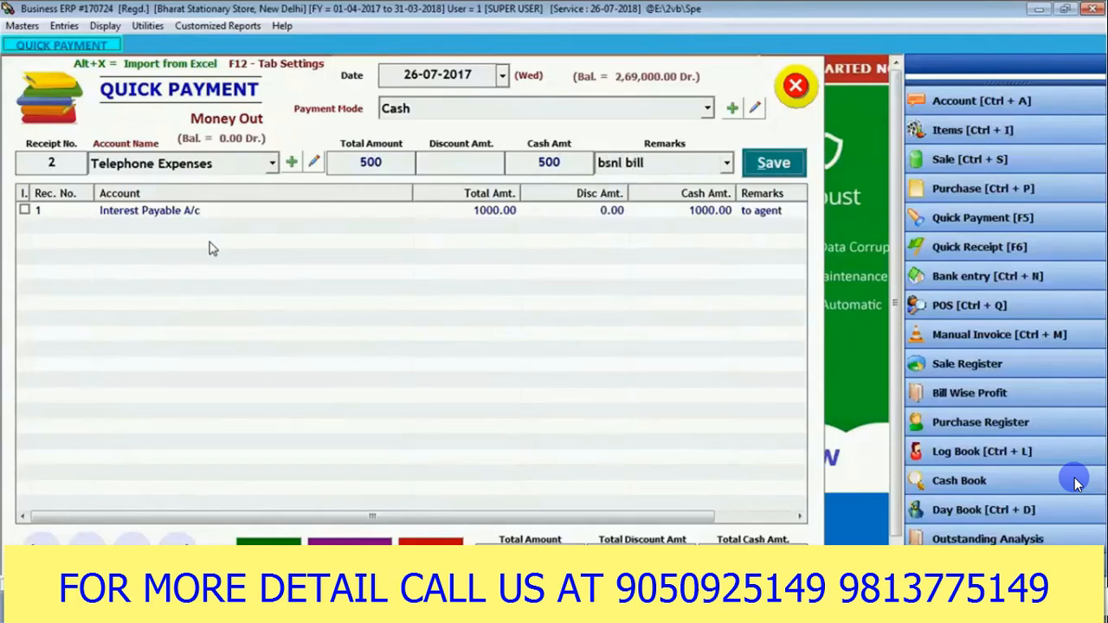
key("Return")
key("Return")
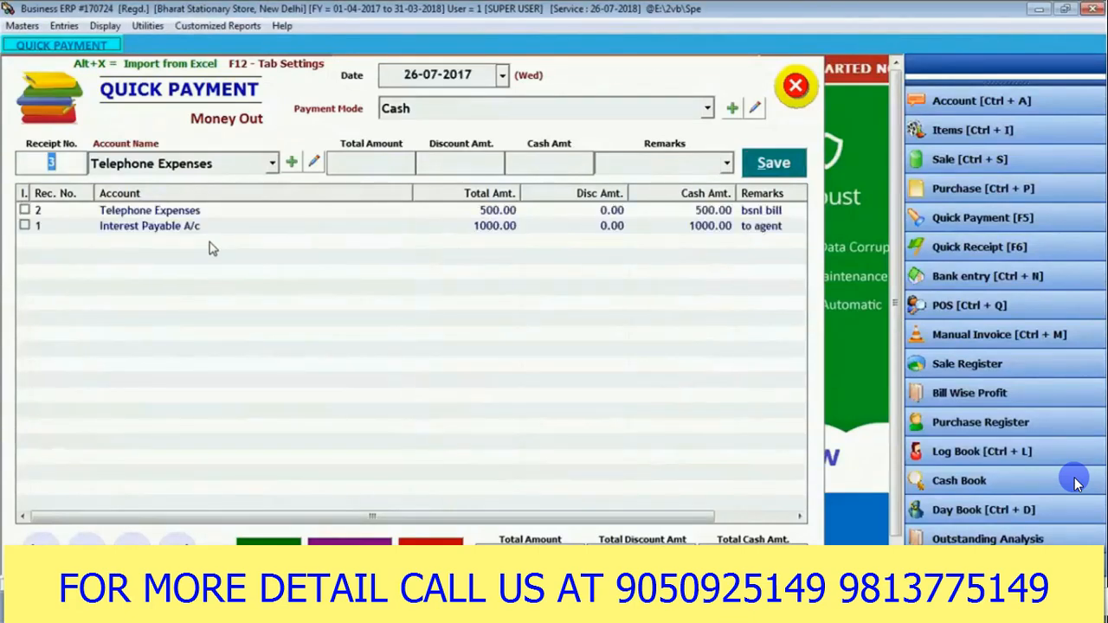
Select Office Rent for payment 3 and enter a total amount of 2500 without a discount.
key("Return")
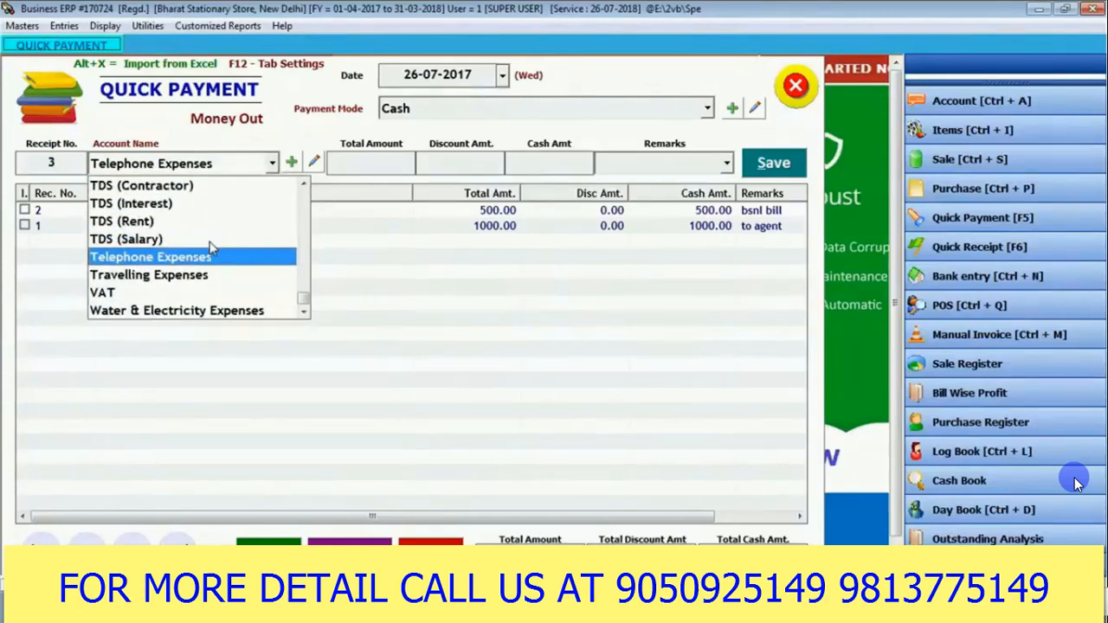
type("o")
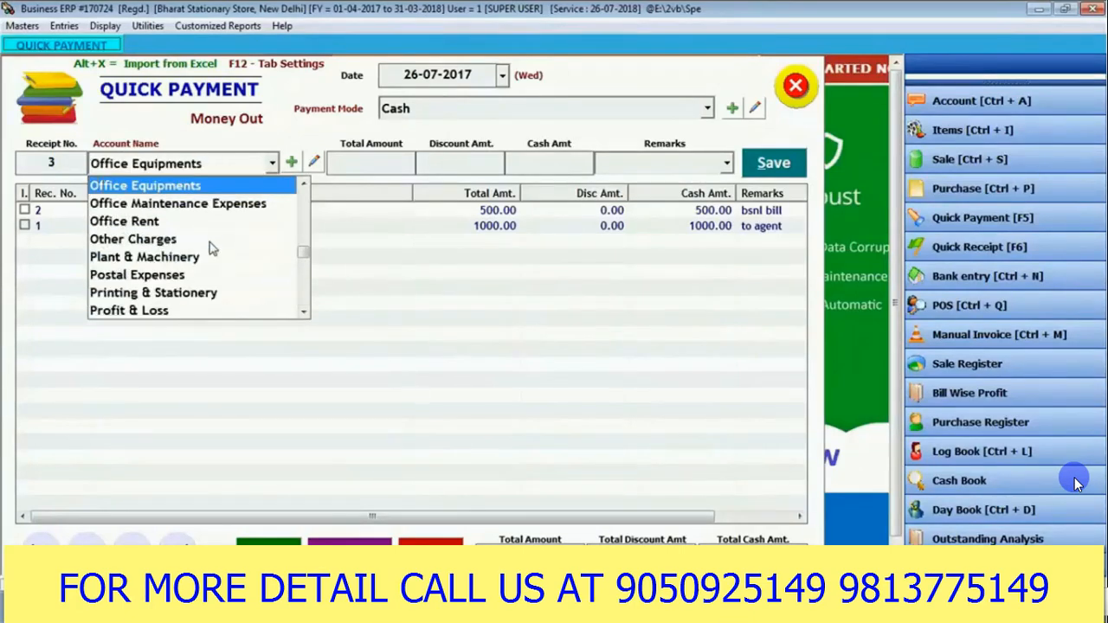
key("Down")
key("Down")
key("Return")
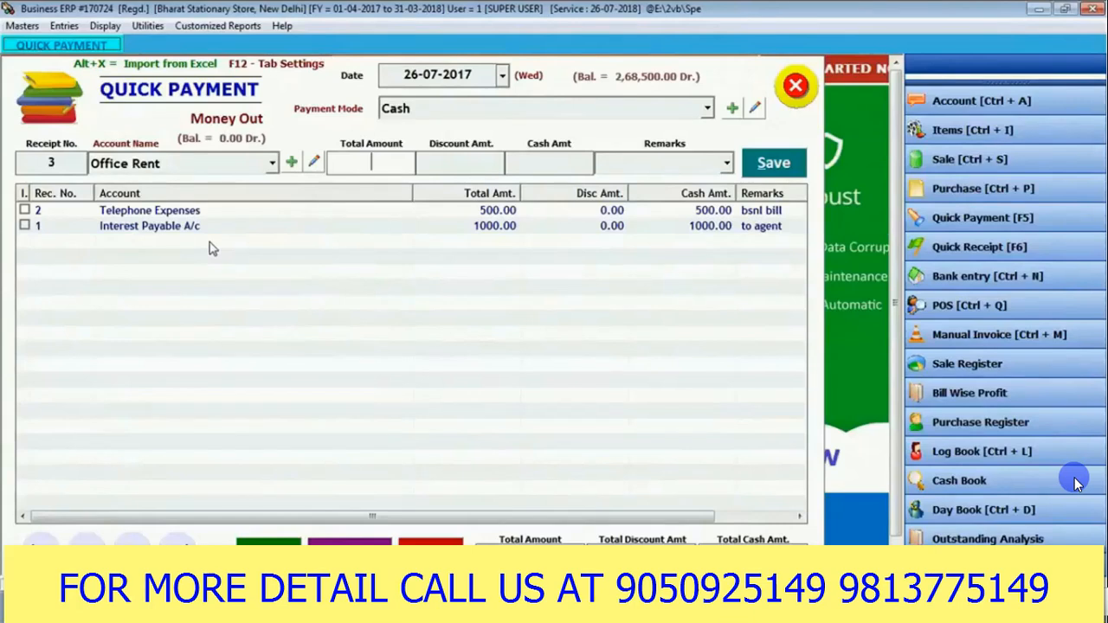
type("2500")
key("Return")
key("Return")
key("Return")
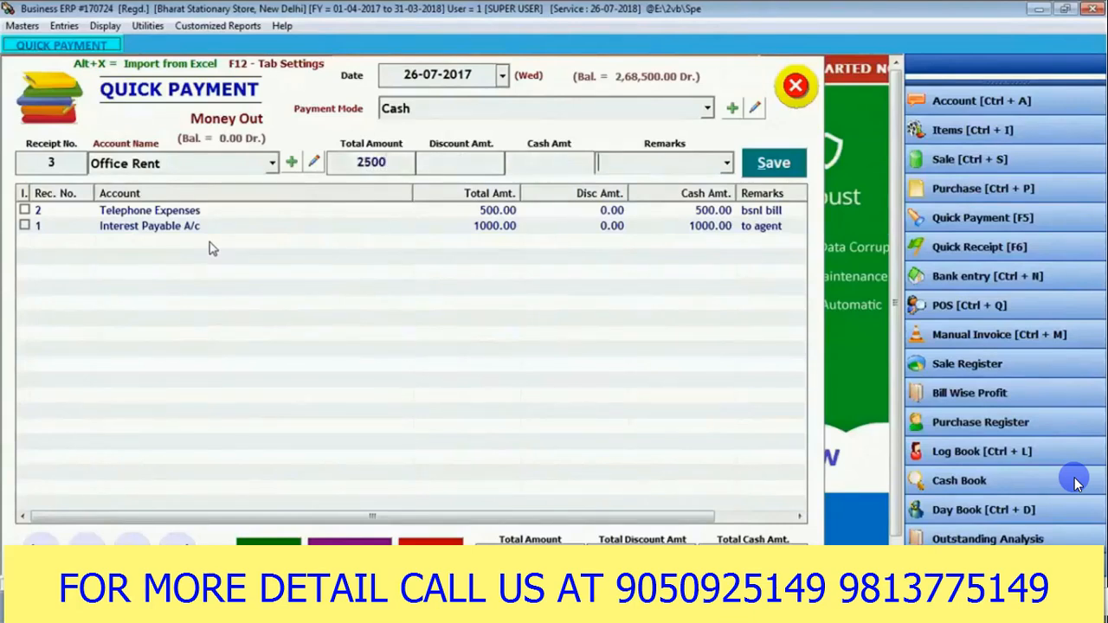
Save the Office Rent payment without remarks and open the account choices for payment 4.
key("Return")
key("Return")
key("Return")
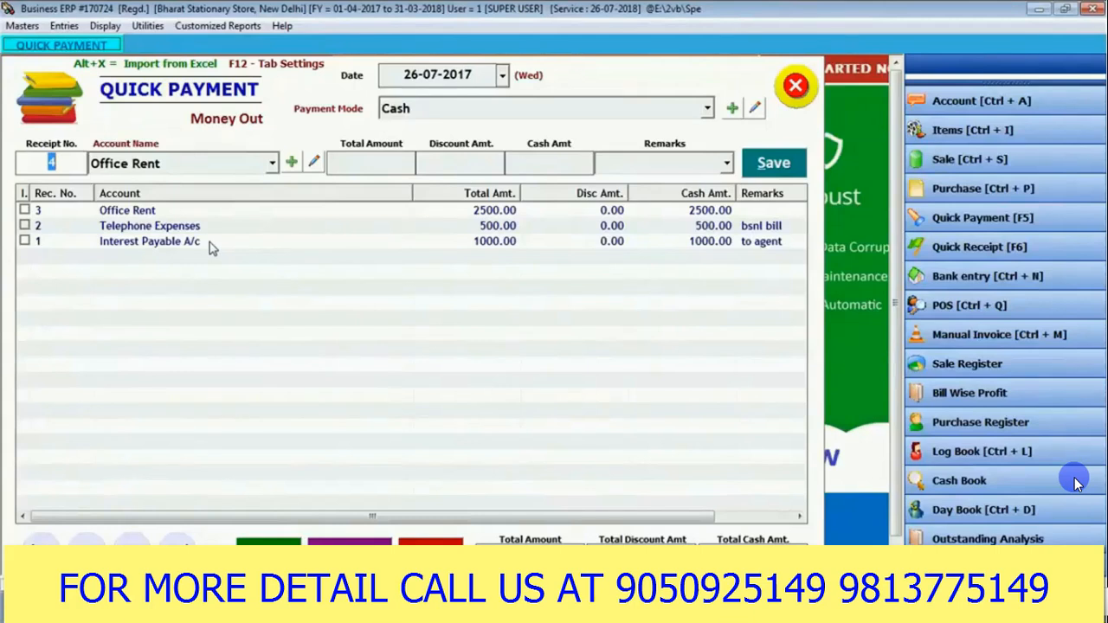
key("Return")
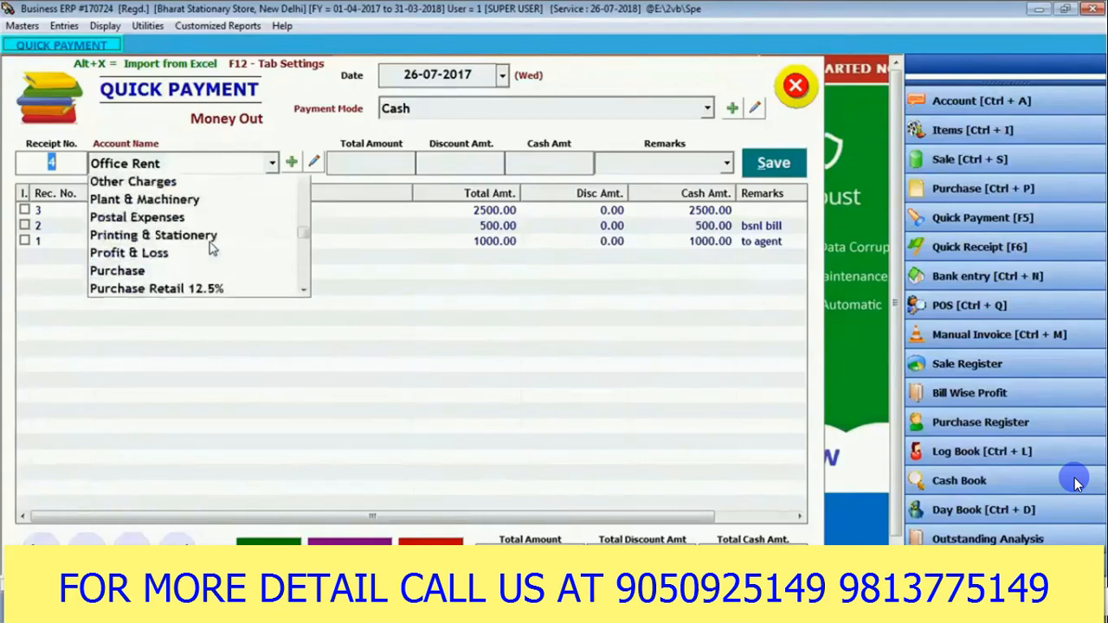
Record payment 4 to Furniture & Fixture with a total amount of 6000, without a discount or remarks, and save it.
scroll(212, 249, "up", 5)
key("Down")
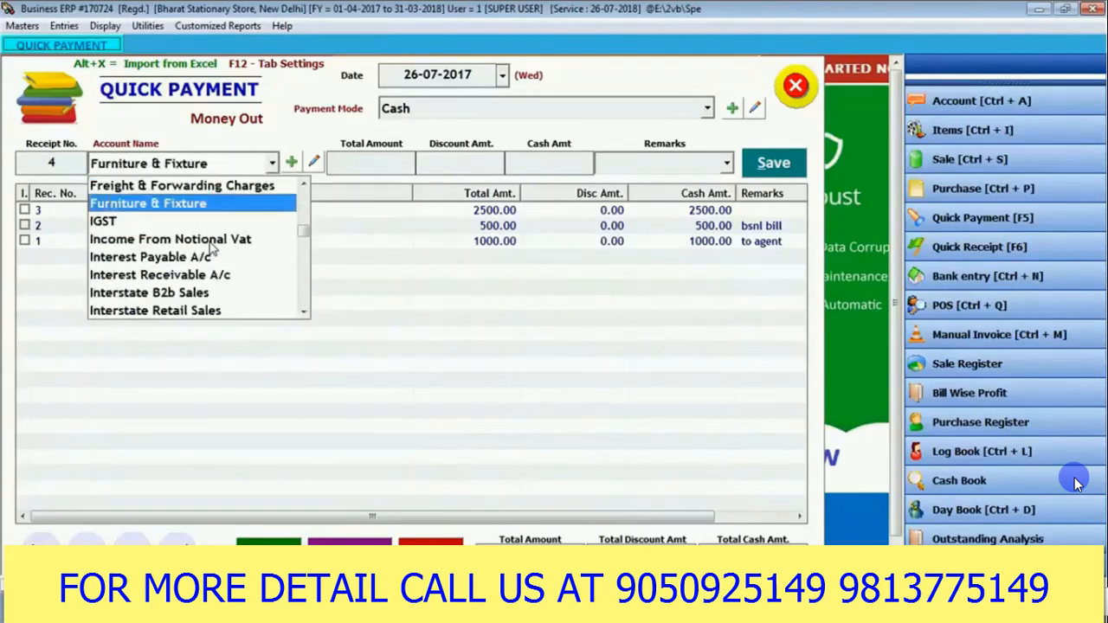
key("Return")
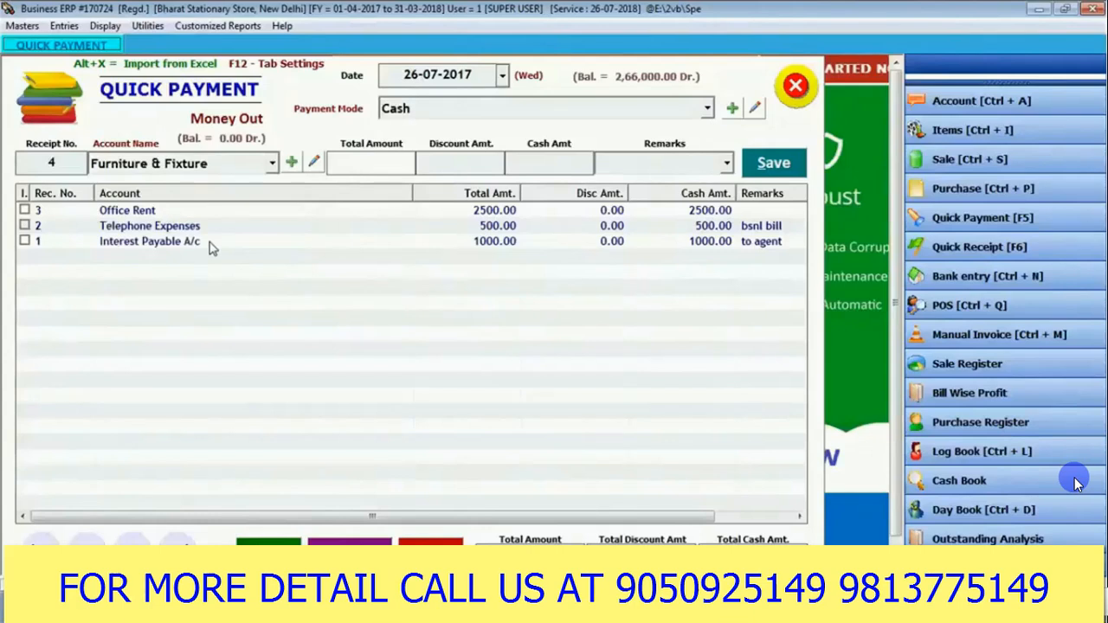
type("6000")
key("Return")
key("Return")
key("Return")
key("Return")
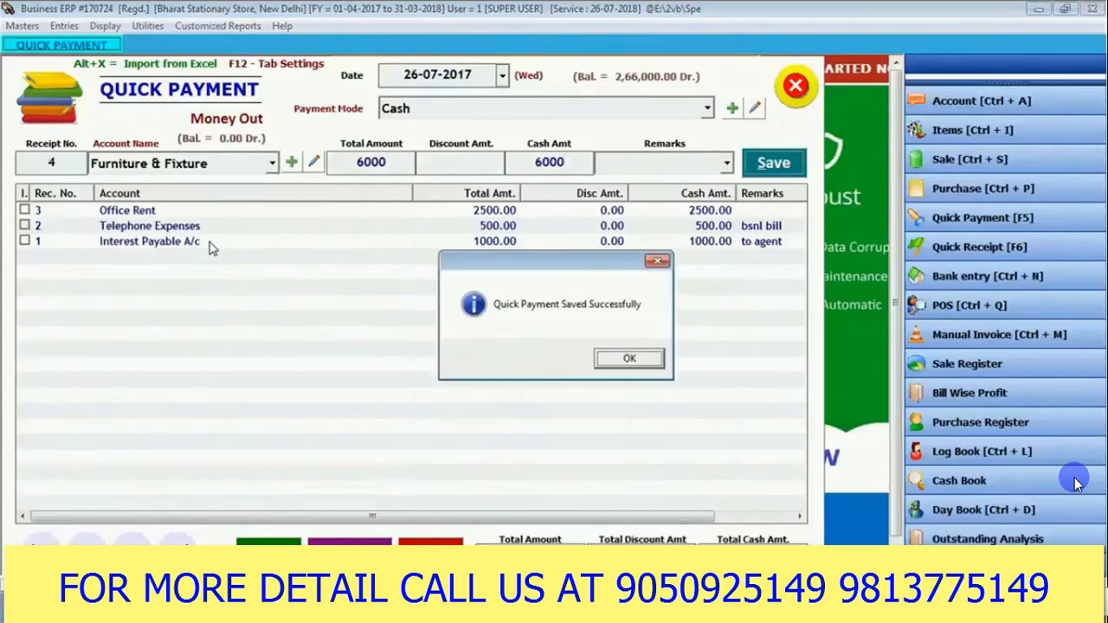
key("Return")
Start creating a new account from payment 5 and name it Harindera Agencies.
key("Return")
type("rma")
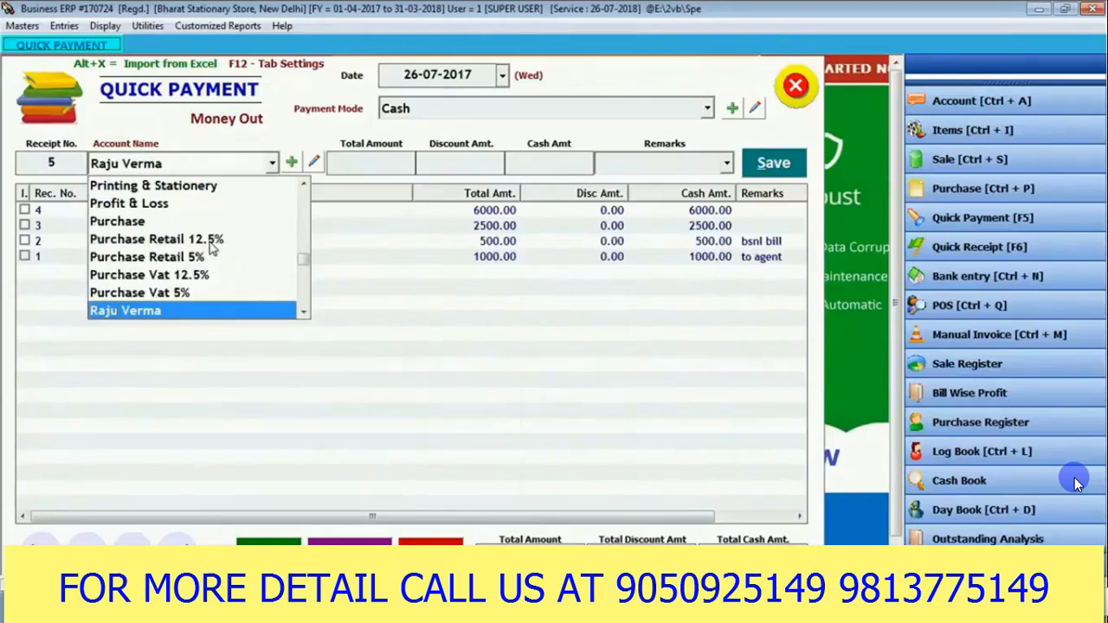
key("ctrl+a")
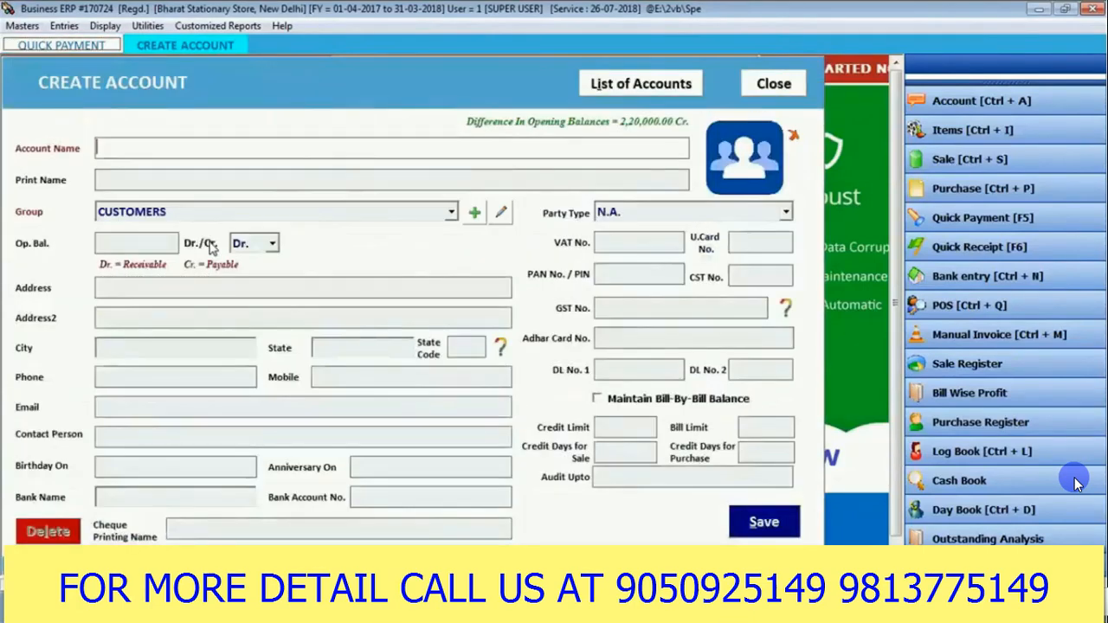
type("harindera a")
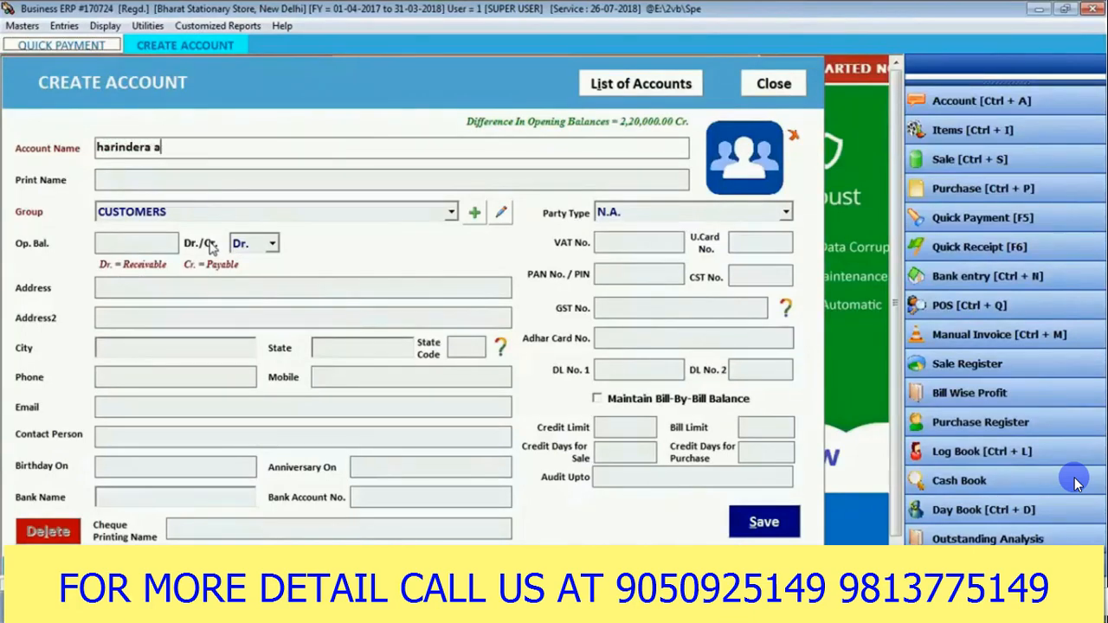
type("gencies")
key("Return")
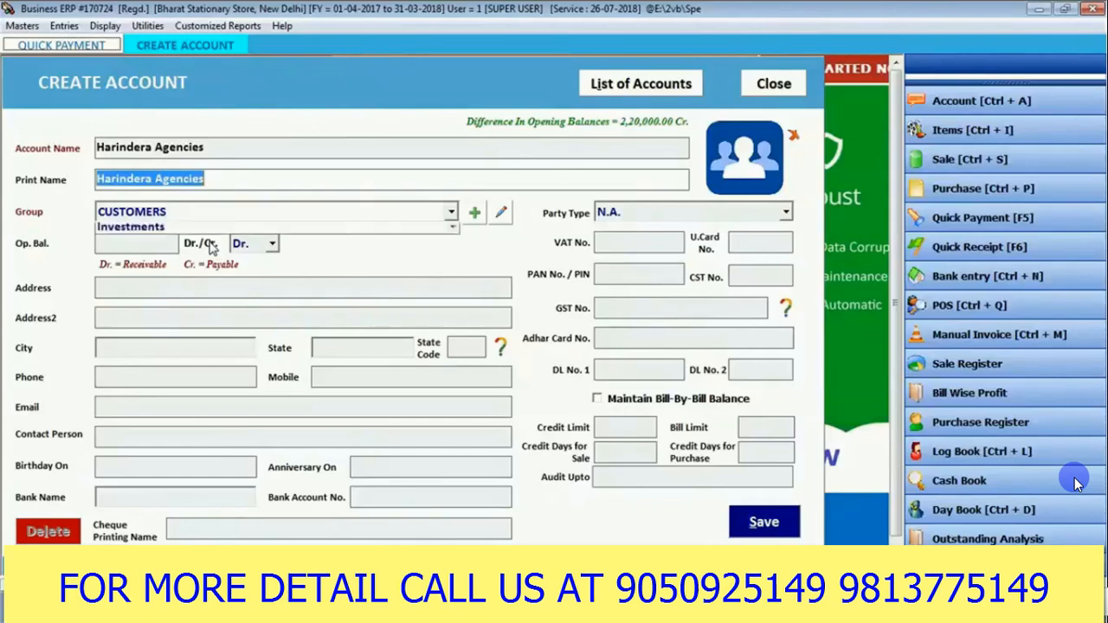
Keep the matching print name, assign the account to the SUPPLIERS group and set a credit opening balance of 15000.
key("Return")
type("s")
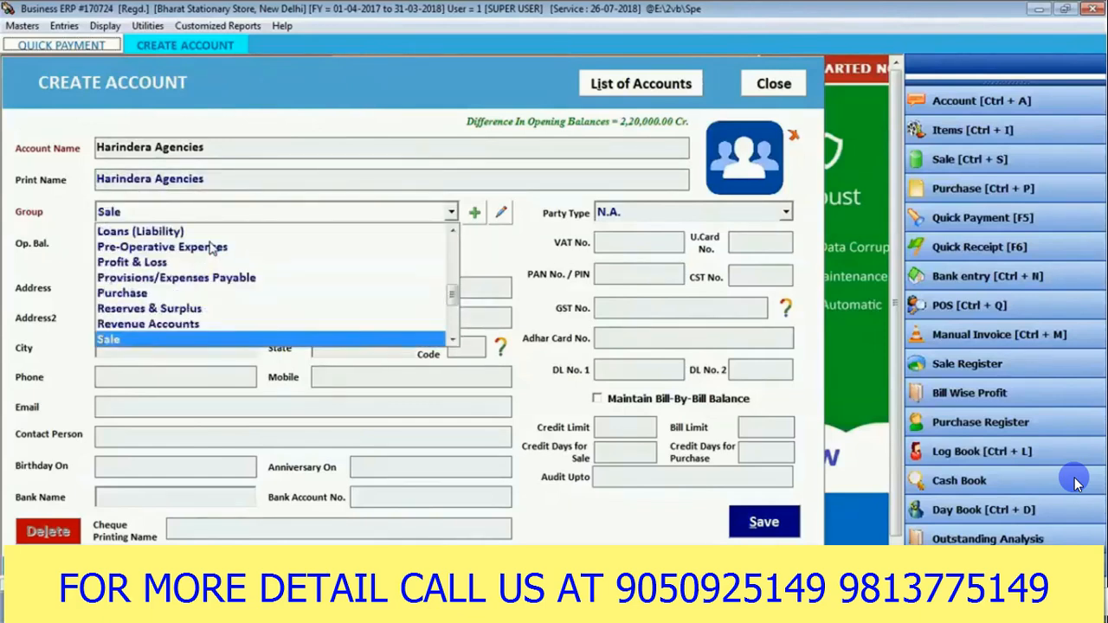
type("up")
key("Return")
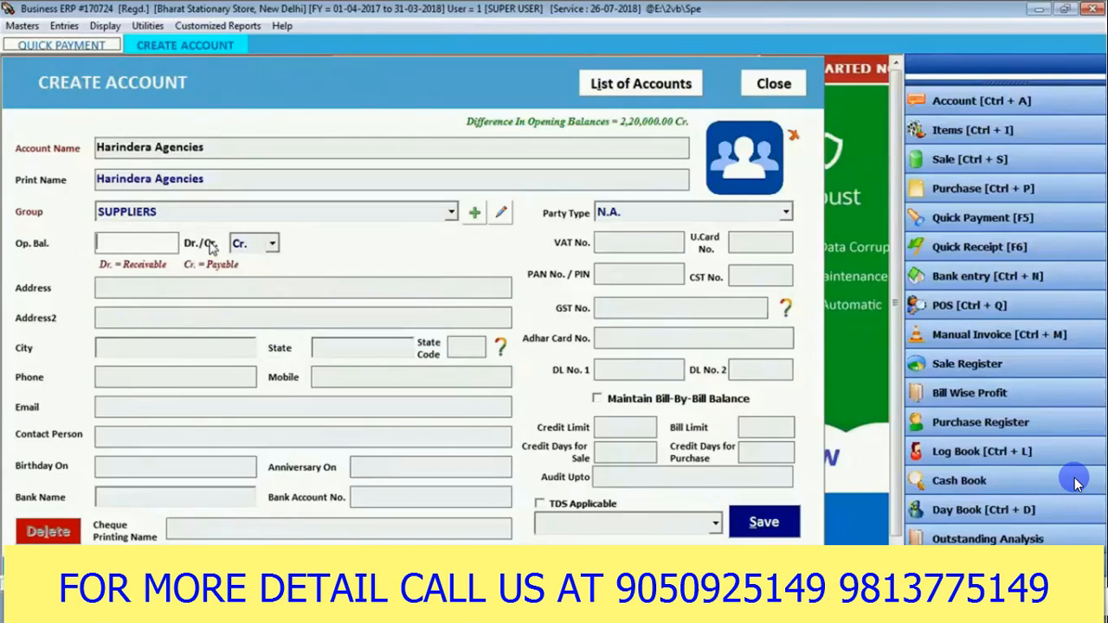
type("15000")
key("Return")
key("Return")
Leave the remaining details of the Harindera Agencies account blank, save it and use it as the account for payment 5.
key("Return")
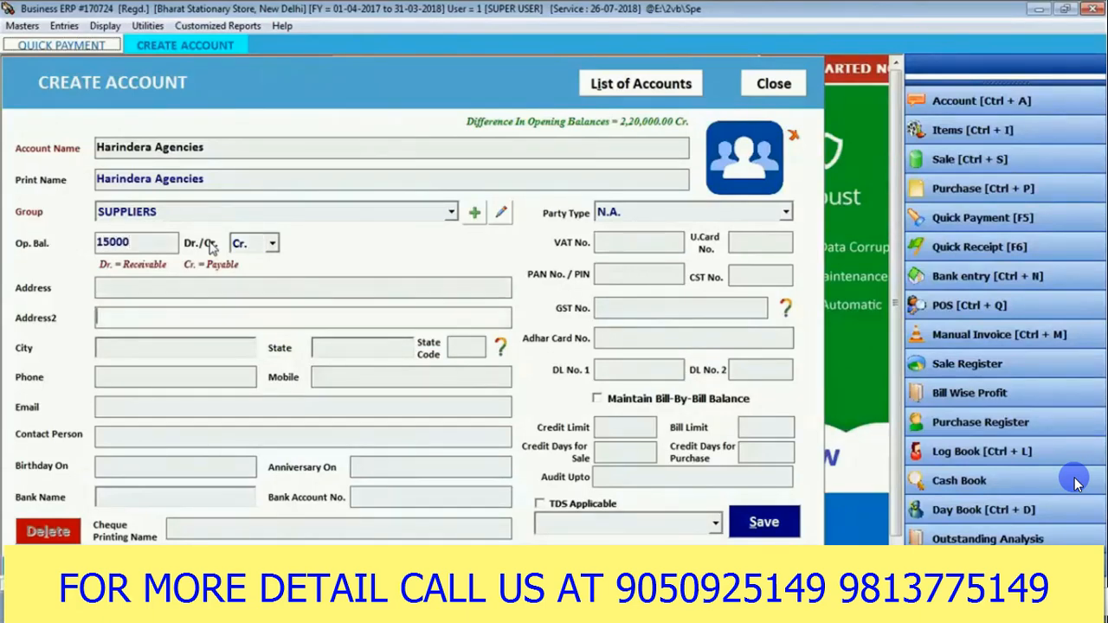
key("Return")
key("Return")
key("Return")
key("Return")
key("Return")
key("Return")
key("Return")
key("Return")
key("Return")
key("Return")
key("Return")
key("Return")
key("Return")
key("Return")
key("Return")
key("Return")
key("Return")
key("Return")
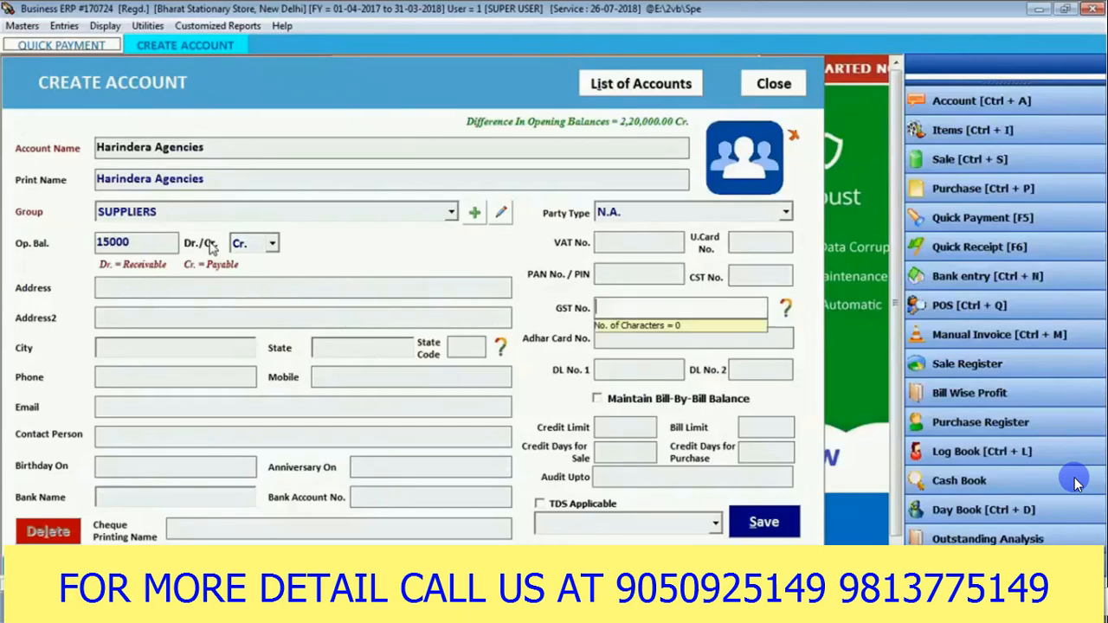
key("Return")
key("Return")
key("Return")
key("Return")
key("Return")
key("Return")
key("Return")
key("Return")
key("Return")
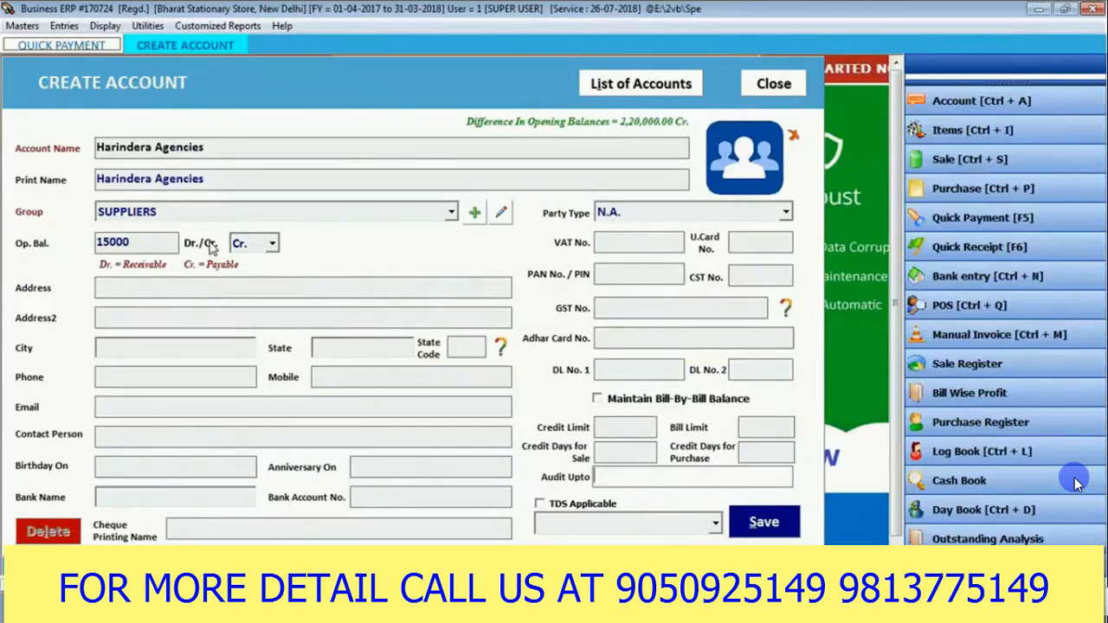
key("Return")
key("Return")
key("Return")
key("Return")
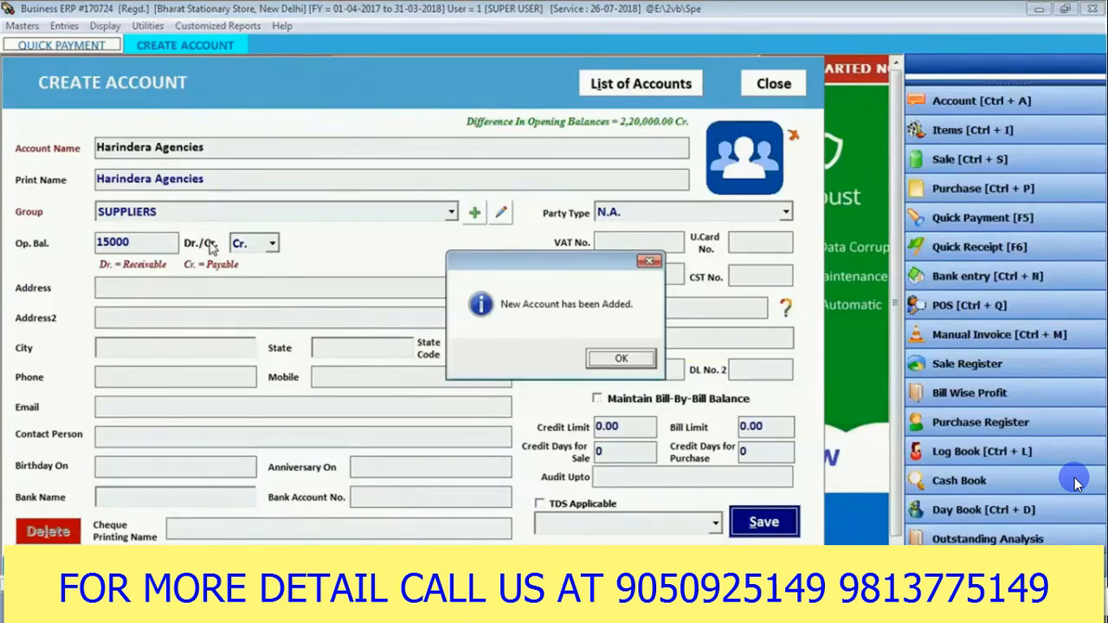
key("Return")
key("Return")
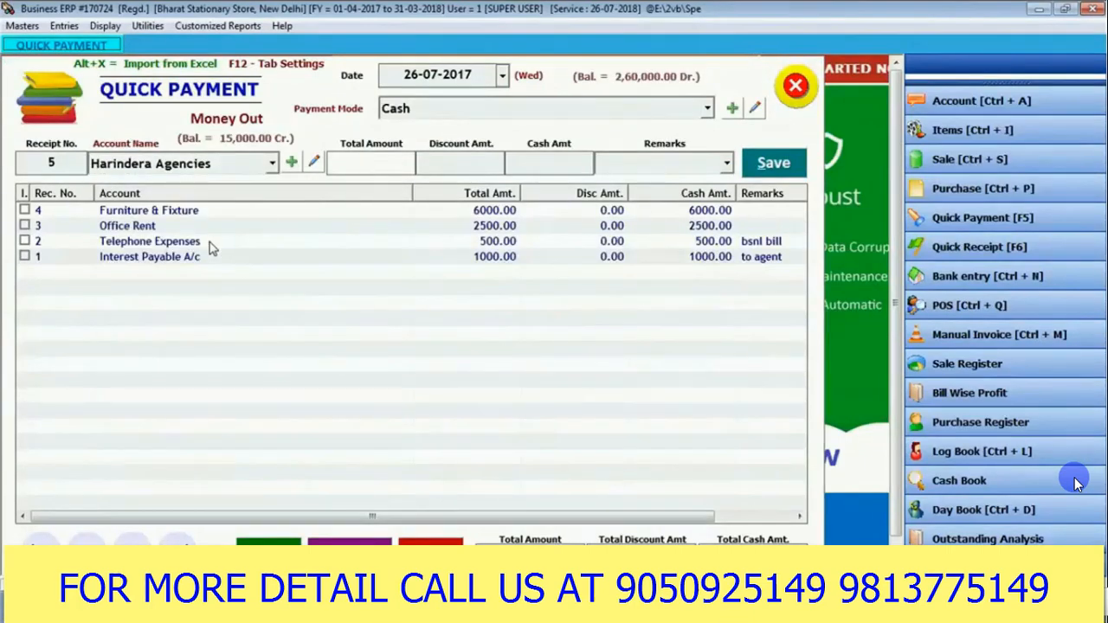
type("4800")
key("BackSpace")
key("BackSpace")
key("BackSpace")
key("BackSpace")
Enter a total amount of 5000 with a discount of 200 for Harindera Agencies and save the payment without remarks.
type("5000")
key("Tab")
type("200")
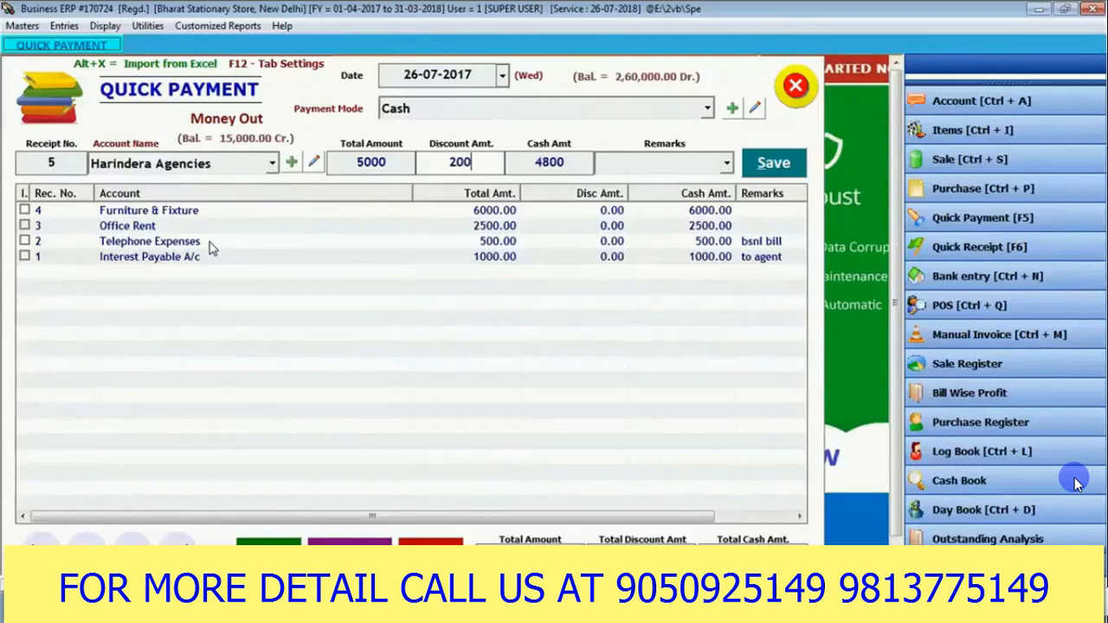
key("Tab")
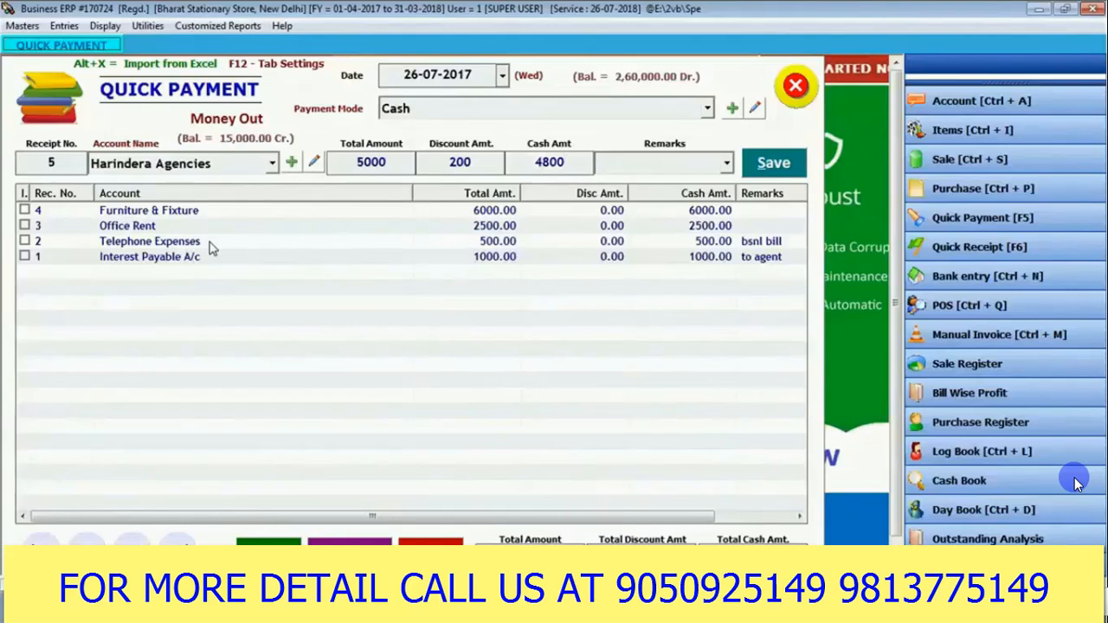
key("Return")
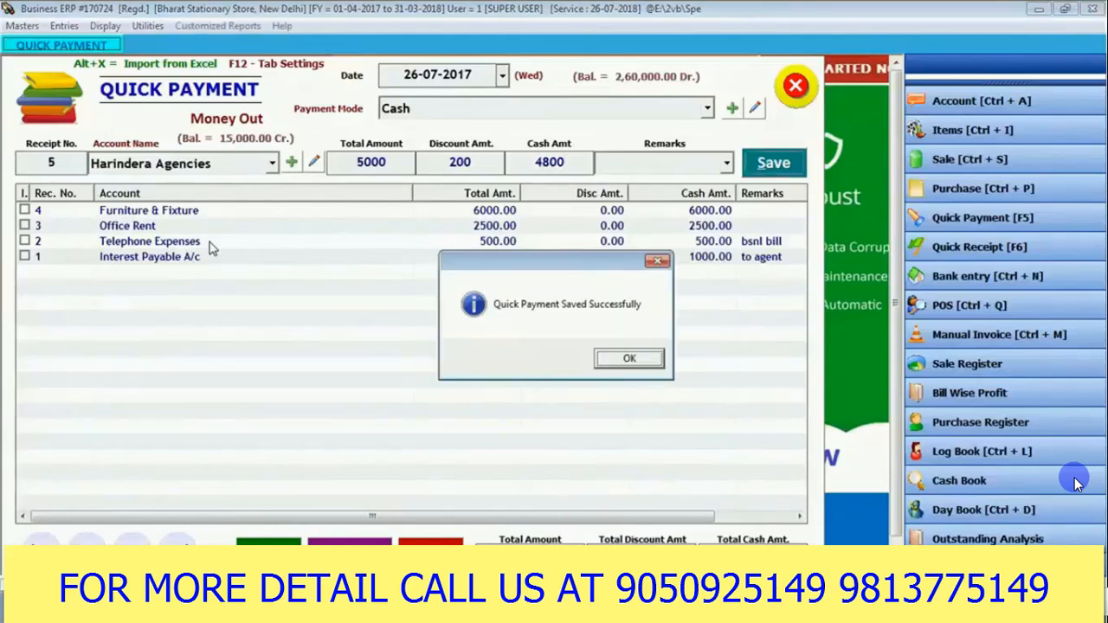
key("Return")
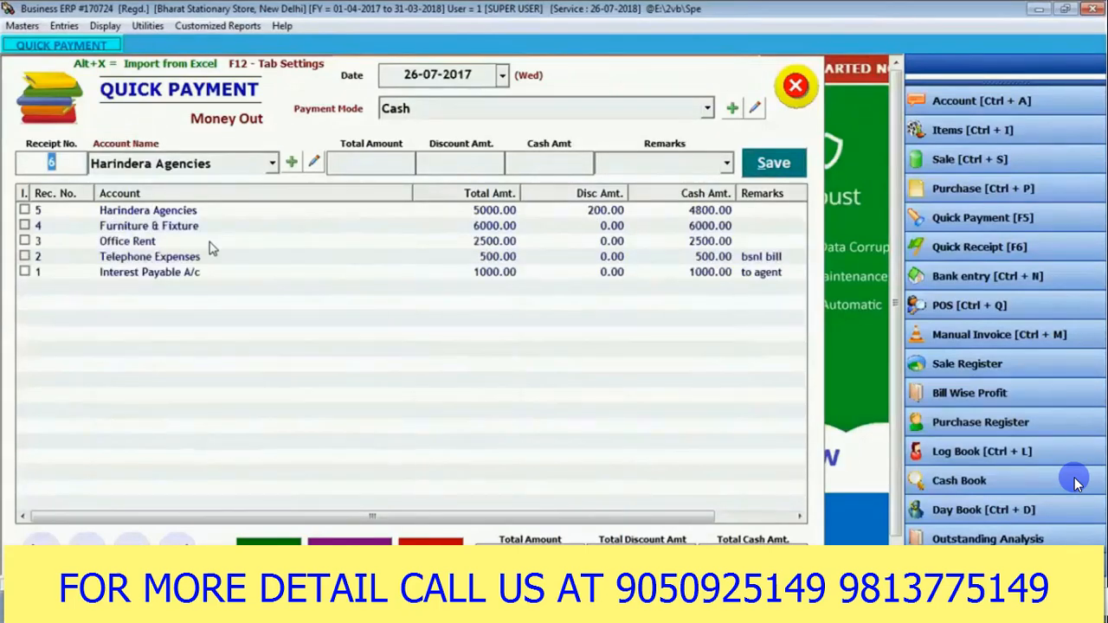
Review the receipts and payments in the Cash account's cash book from 25-07-2017 to 26-07-2017, and close it.
left_click(105, 27)
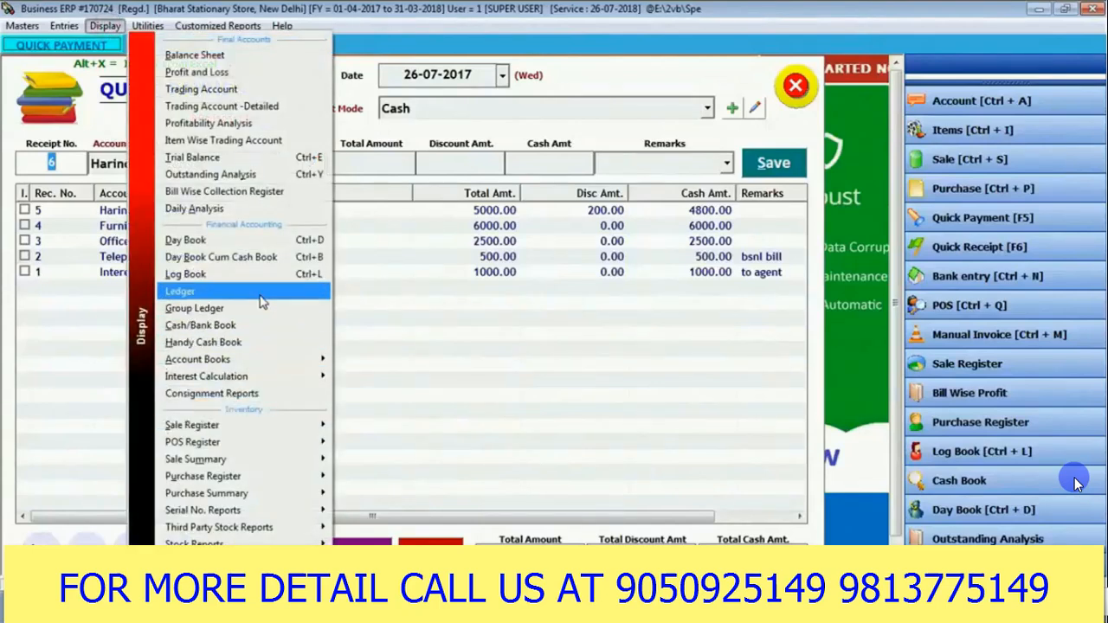
left_click(260, 325)
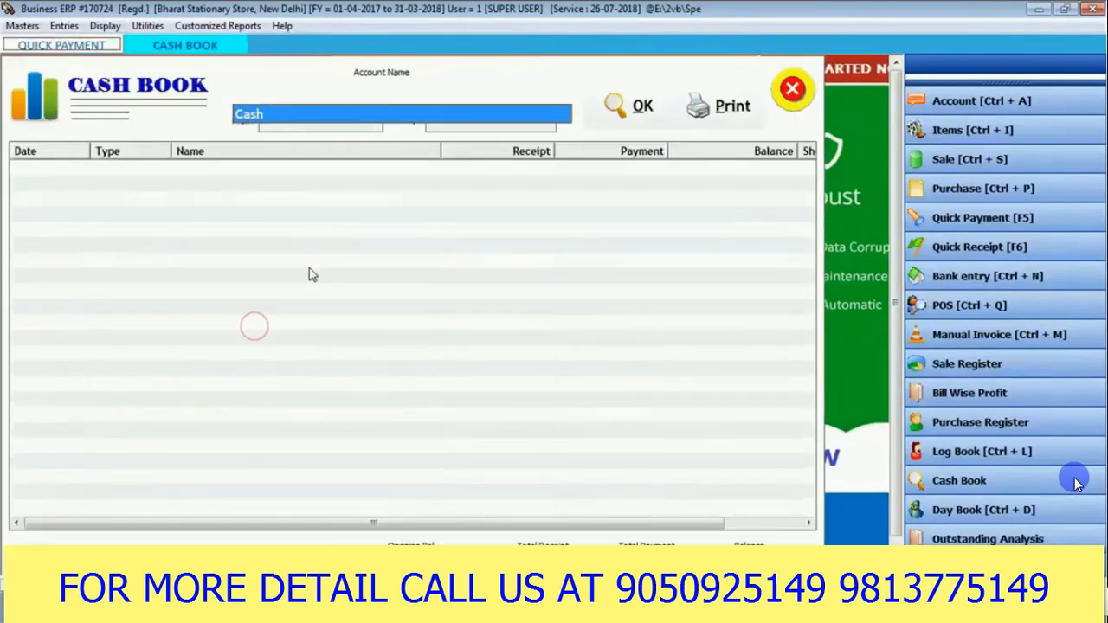
key("Return")
key("Return")
key("Return")
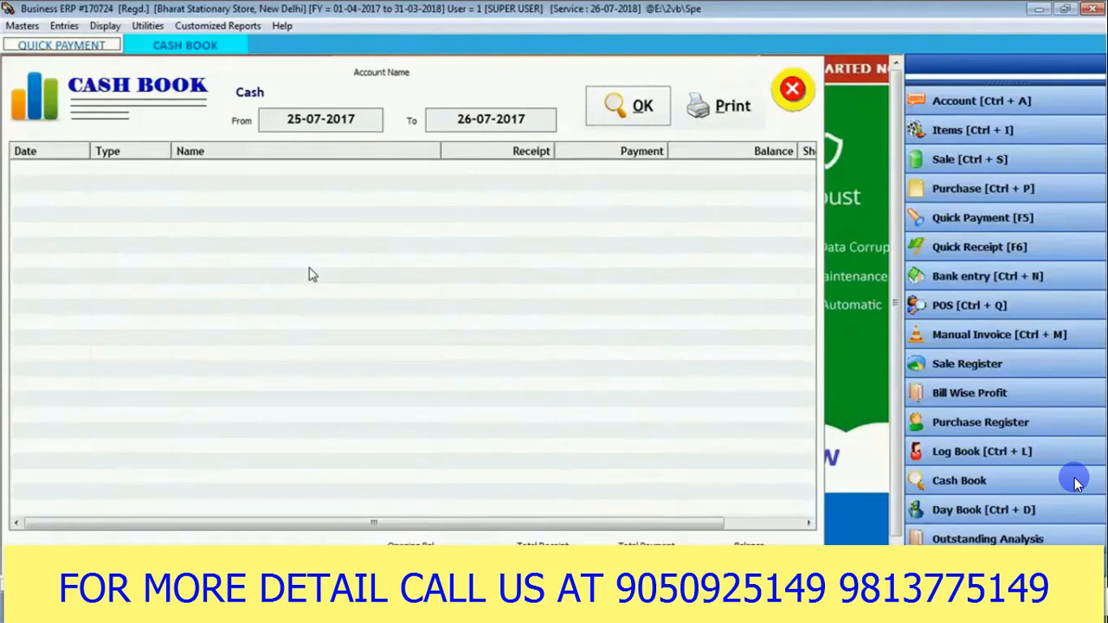
key("Return")
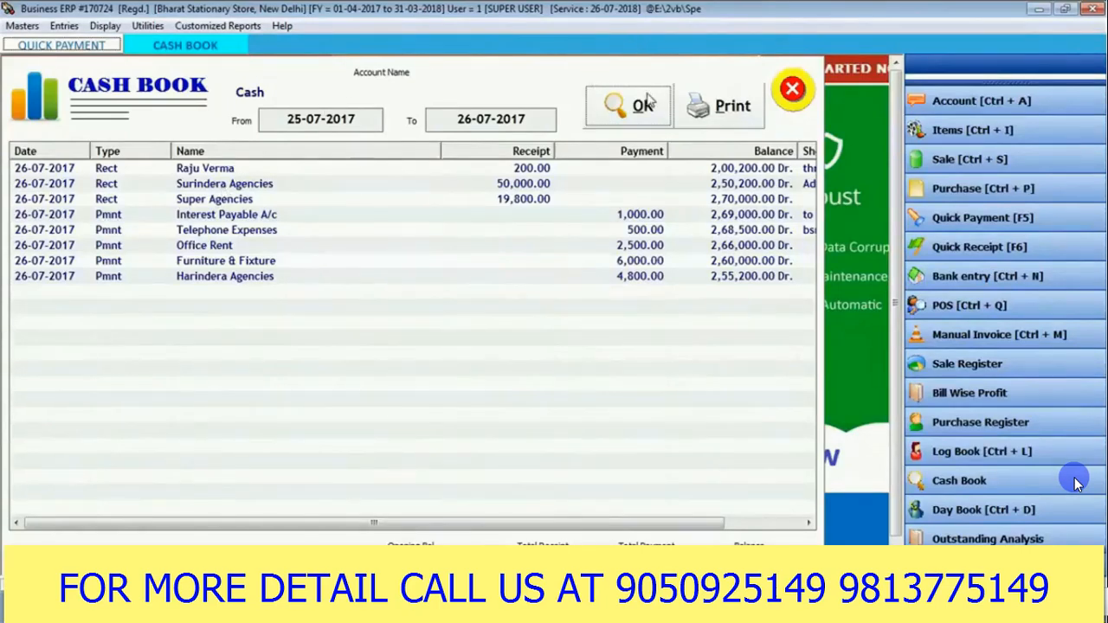
left_click(779, 90)
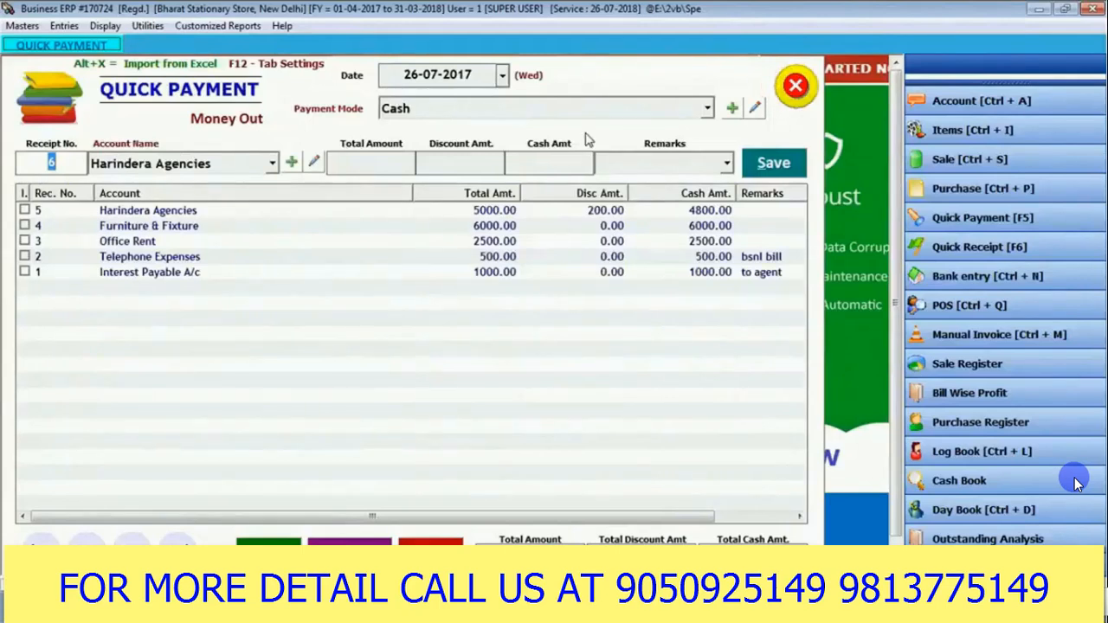
Close the Quick Payment form and start a financial accounting Payment voucher dated 26-07-2017 with a debit entry.
left_click(808, 91)
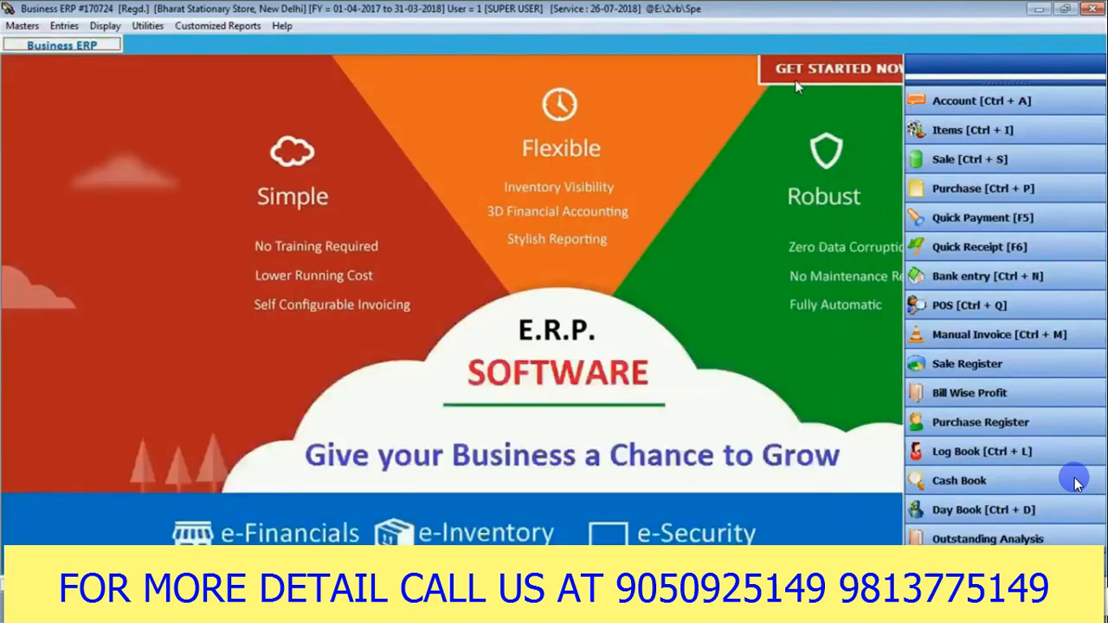
left_click(64, 25)
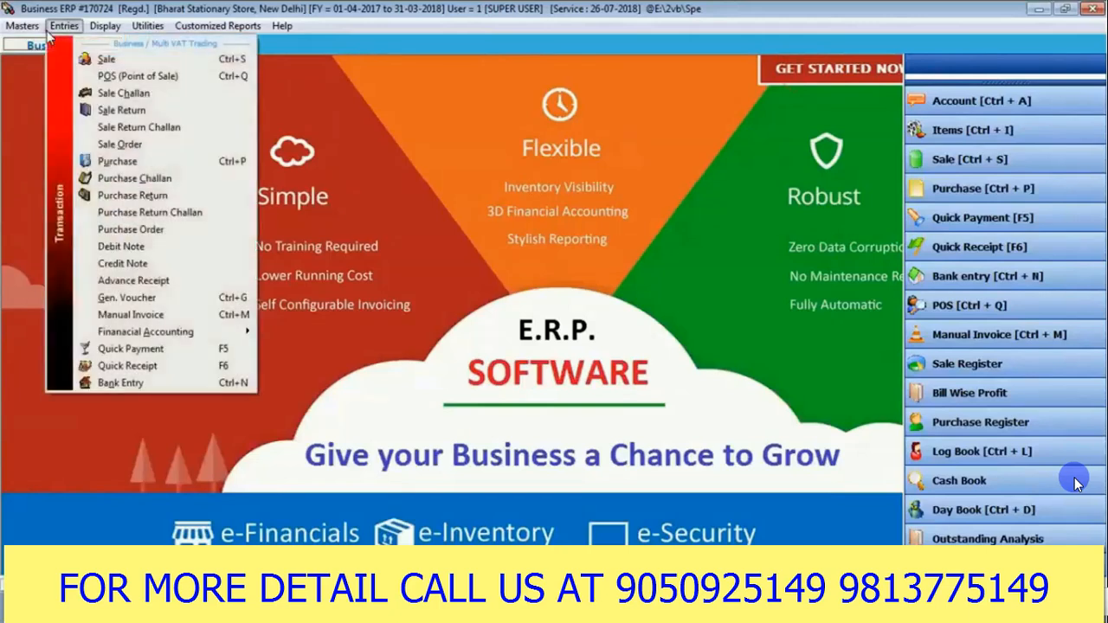
mouse_move(201, 338)
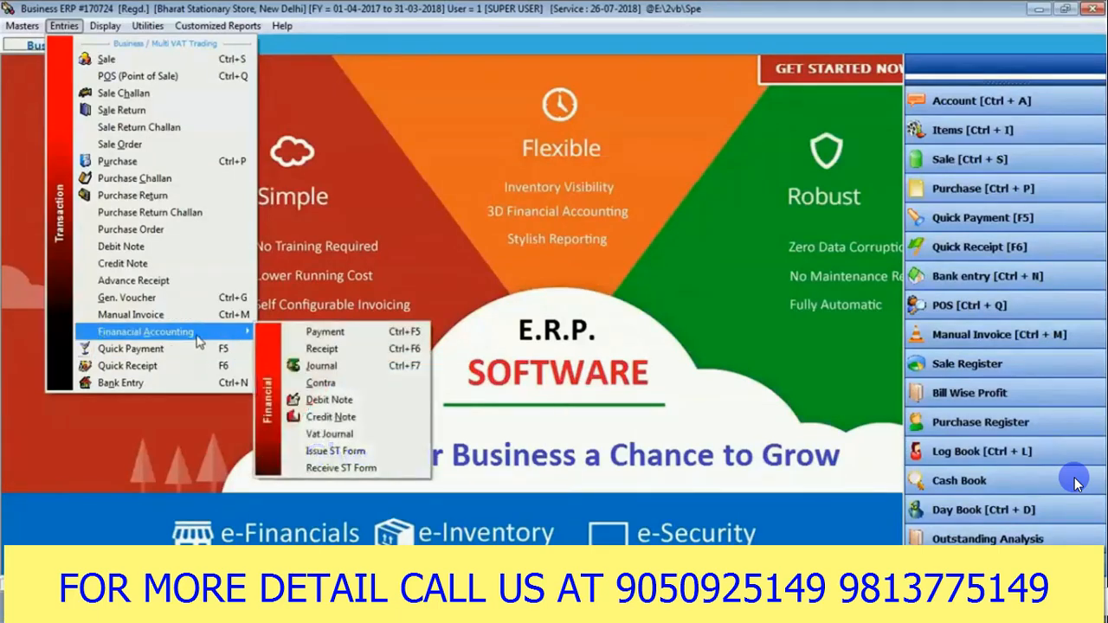
left_click(404, 331)
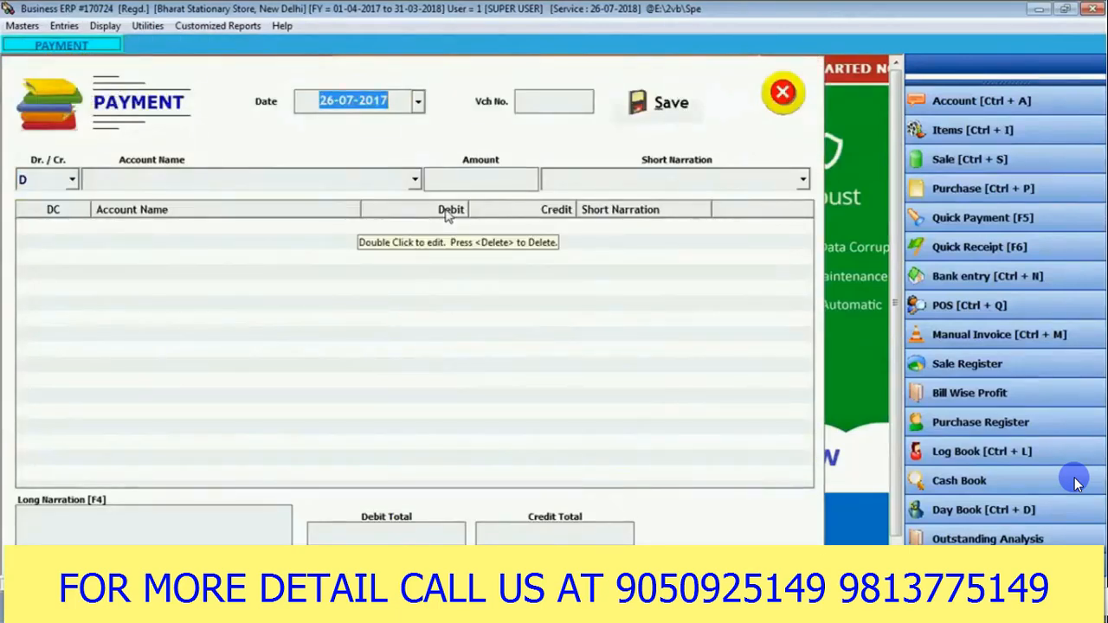
key("Return")
key("Return")
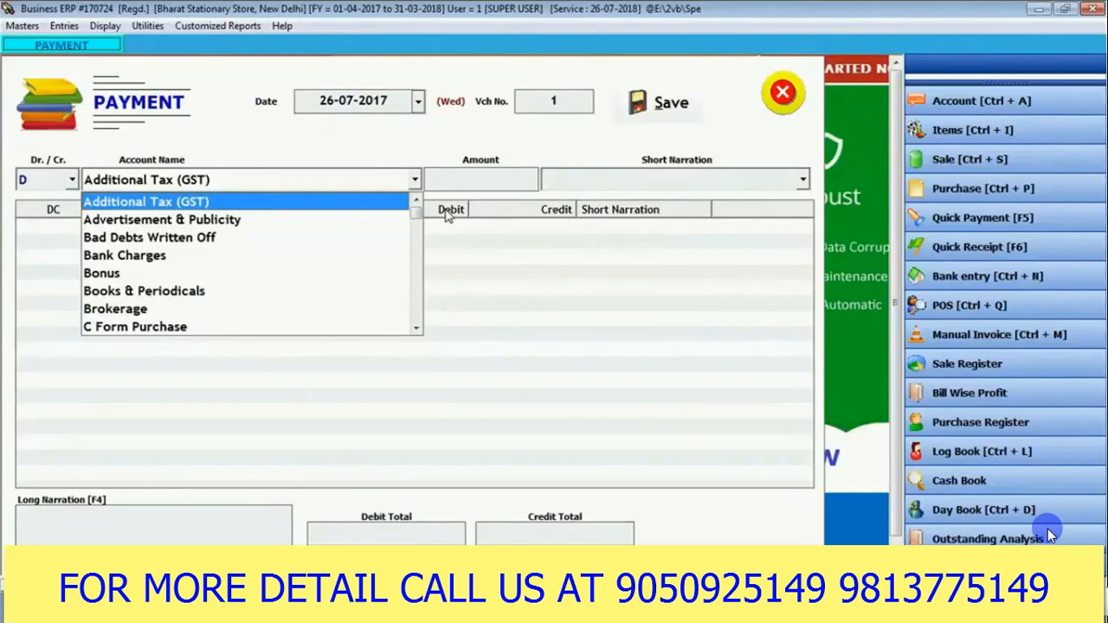
Look through the debit account choices, checking the accounts beginning with R and those beginning with C.
key("r")
key("Down")
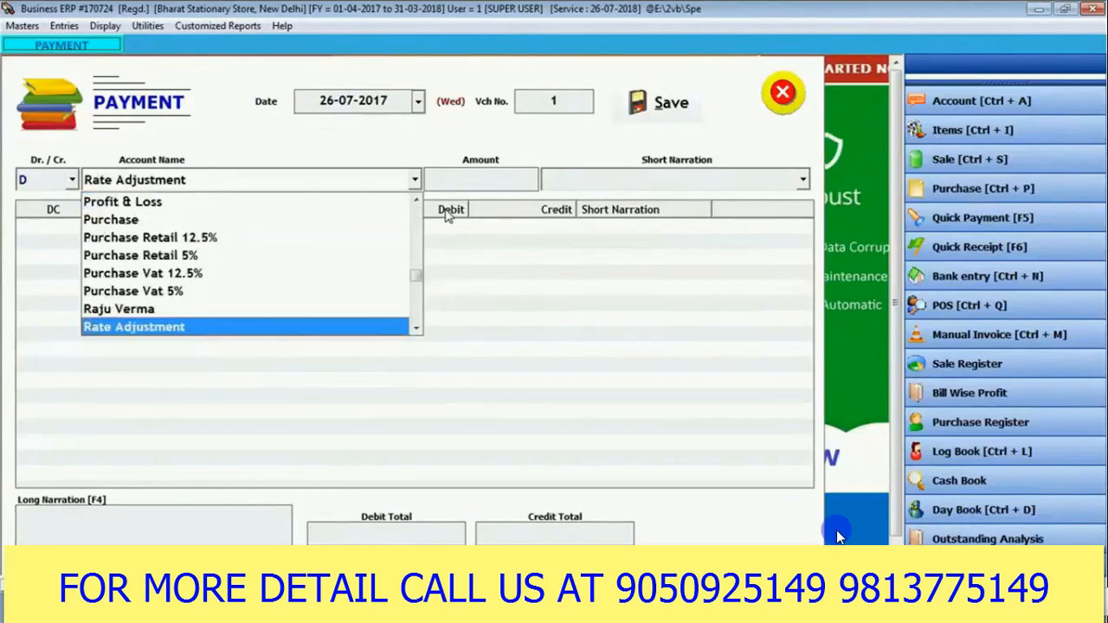
key("Up")
key("Up")
type("ca")
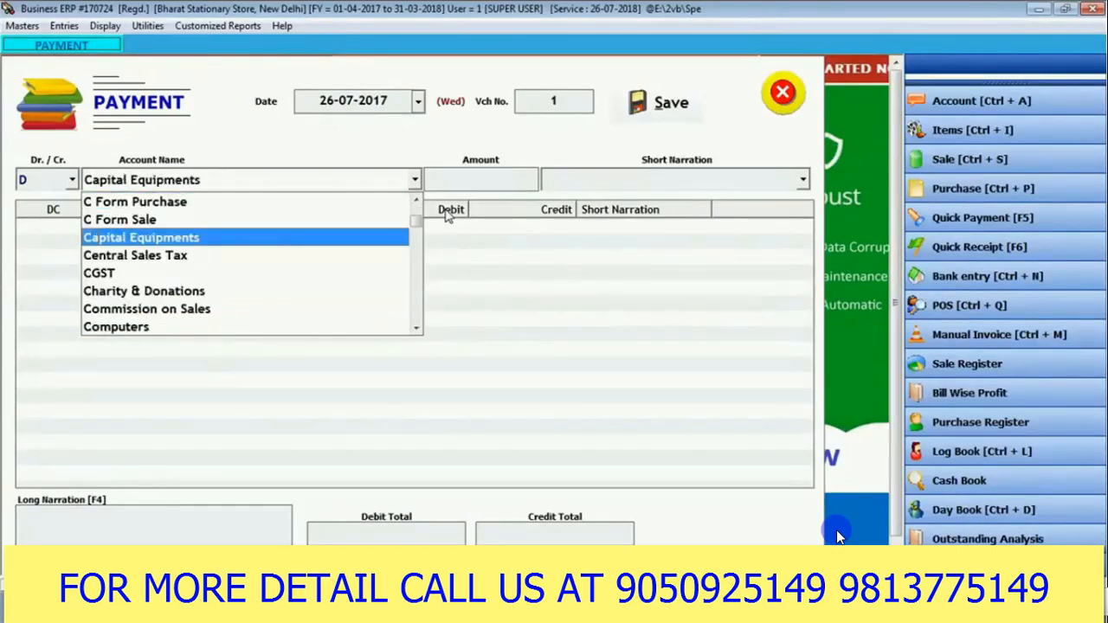
key("Down")
key("Down")
key("Down")
key("Down")
key("Down")
key("Down")
key("Down")
key("Down")
key("Down")
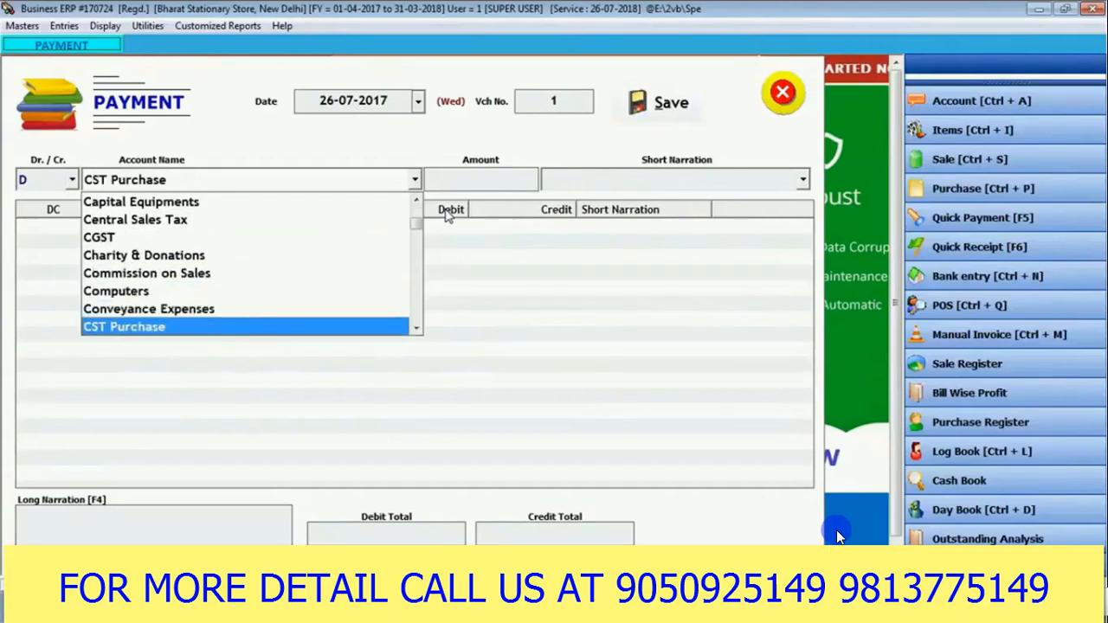
key("Up")
type("ca")
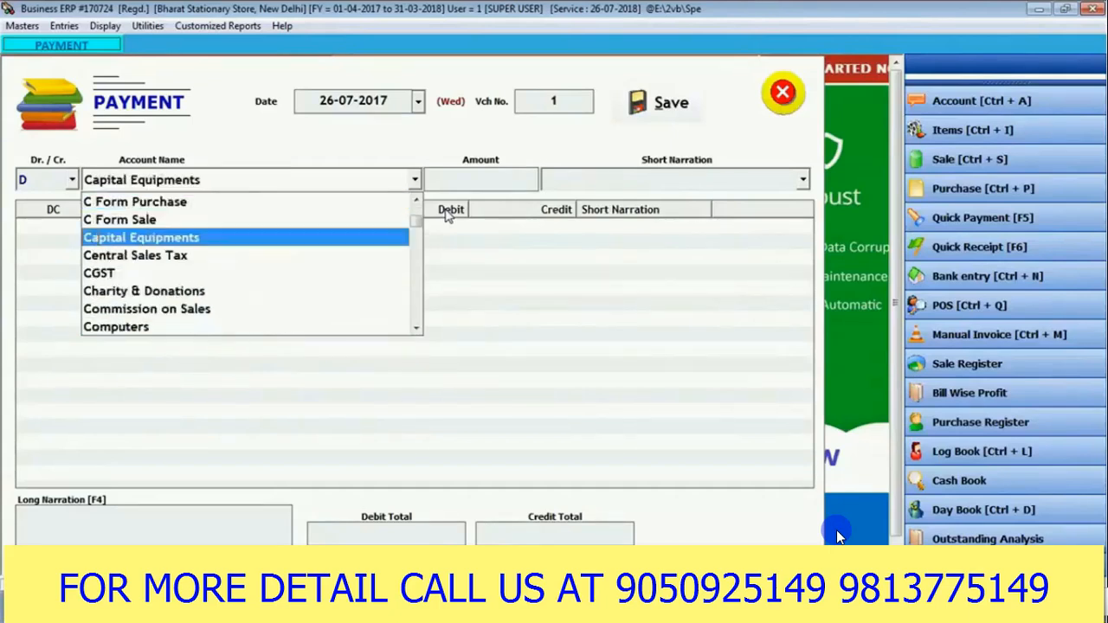
key("Down")
key("Down")
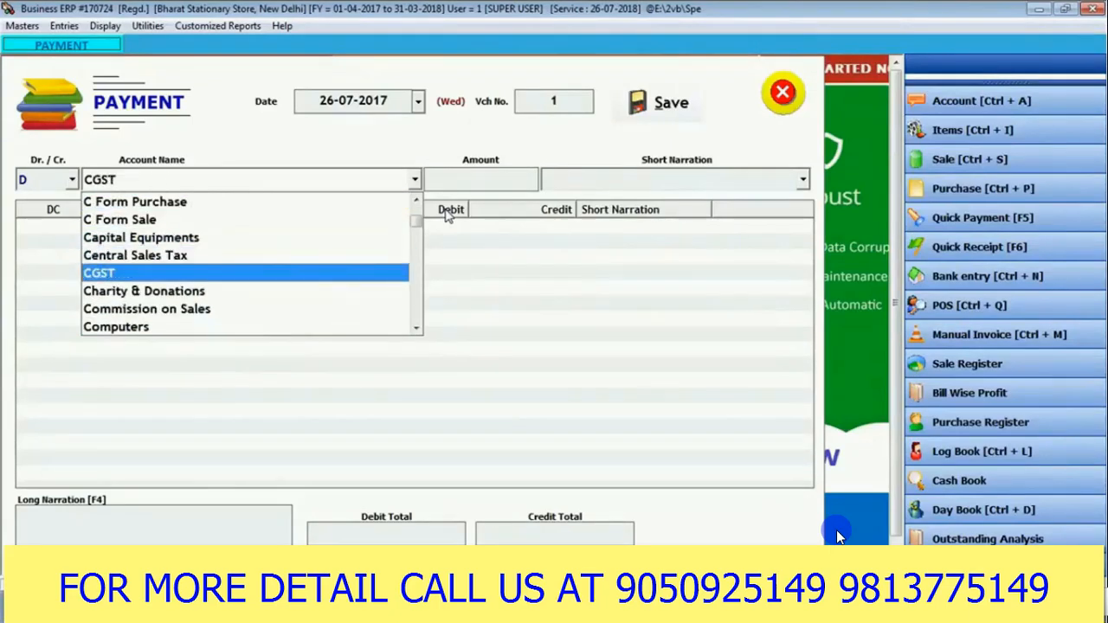
key("Down")
key("Up")
key("Up")
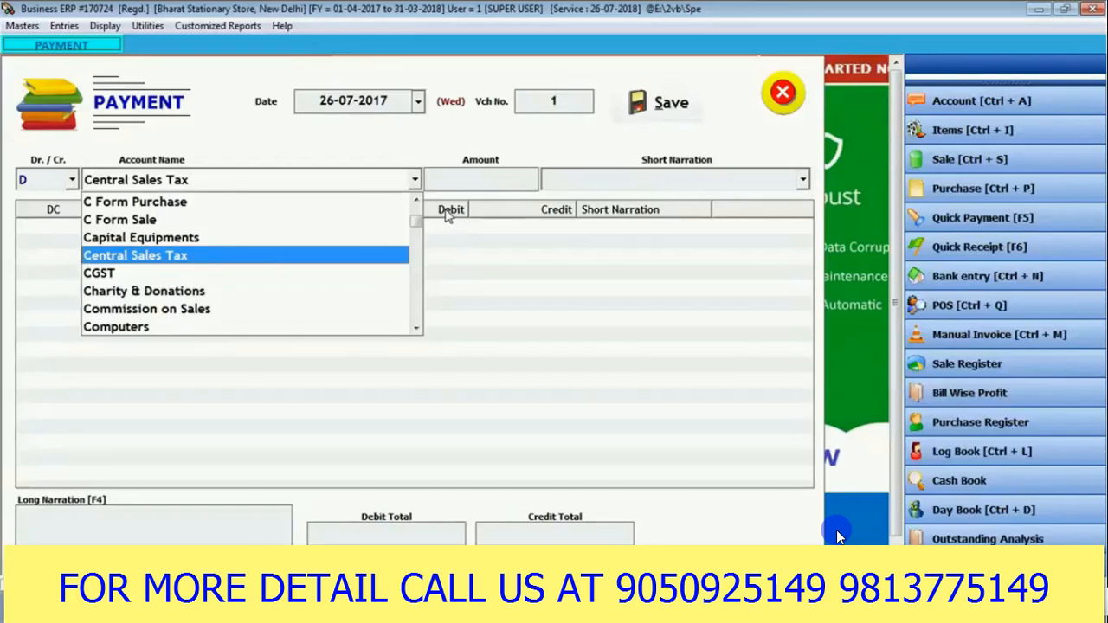
Debit 75 to the personal account listed just before Rate Adjustment, leaving the short narration blank.
type("rma")
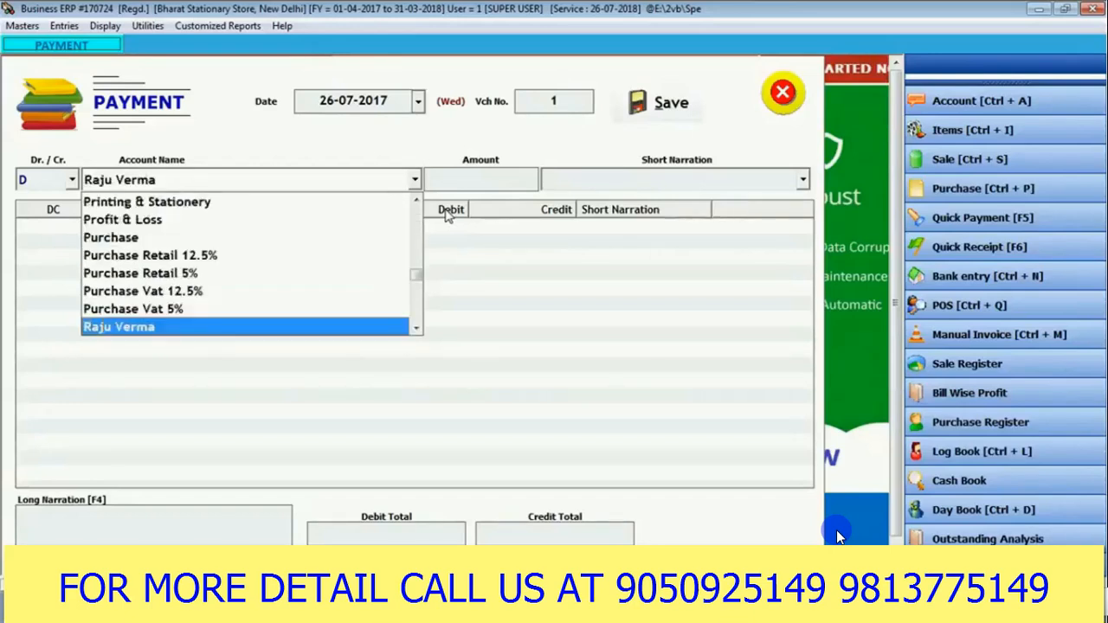
key("Return")
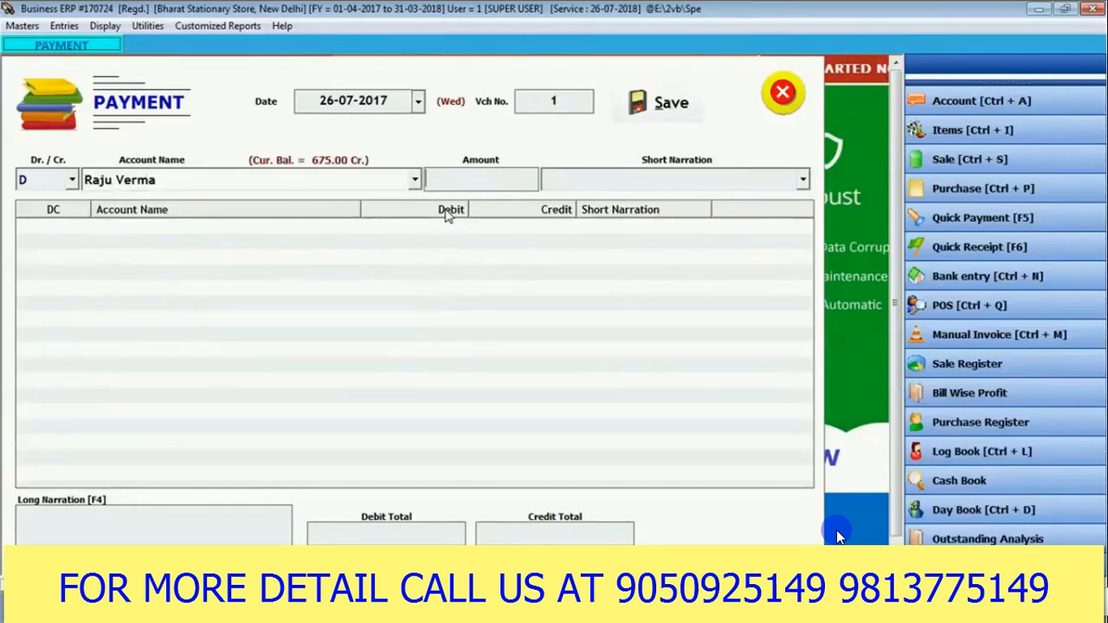
type("75")
key("Return")
key("Return")
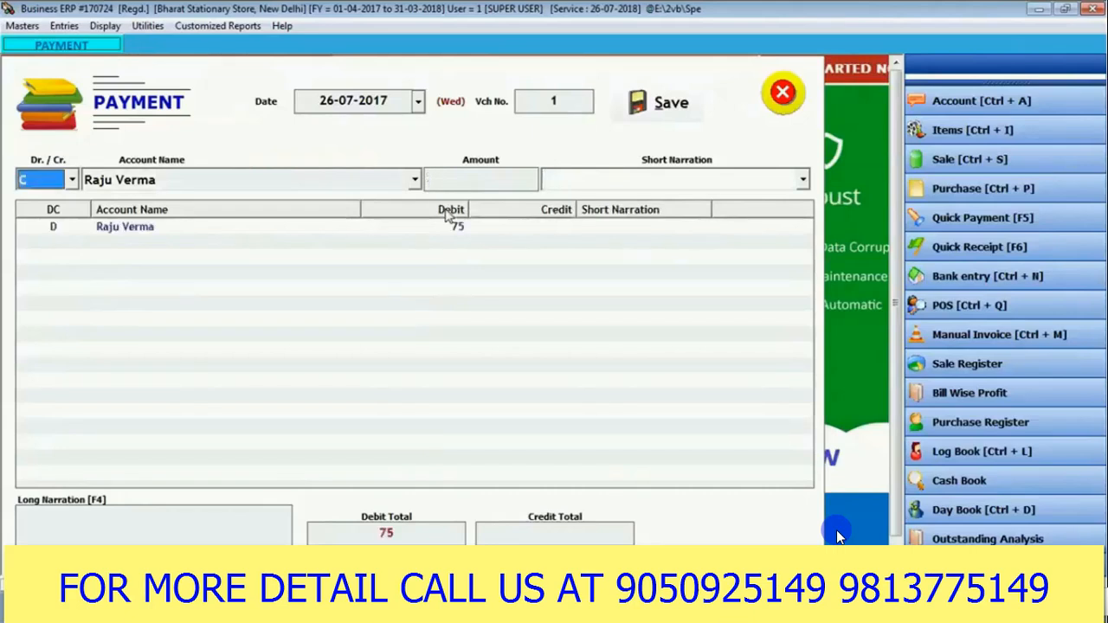
Credit Cash with 75 without a narration and save the payment voucher.
key("Return")
key("Return")
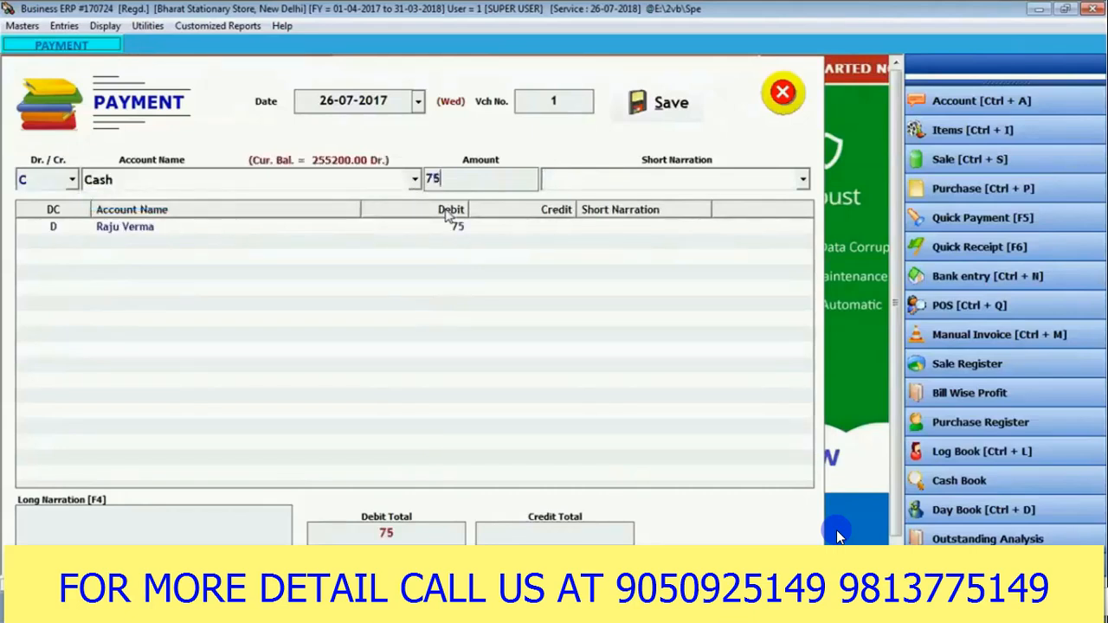
key("Return")
key("Return")
key("Return")
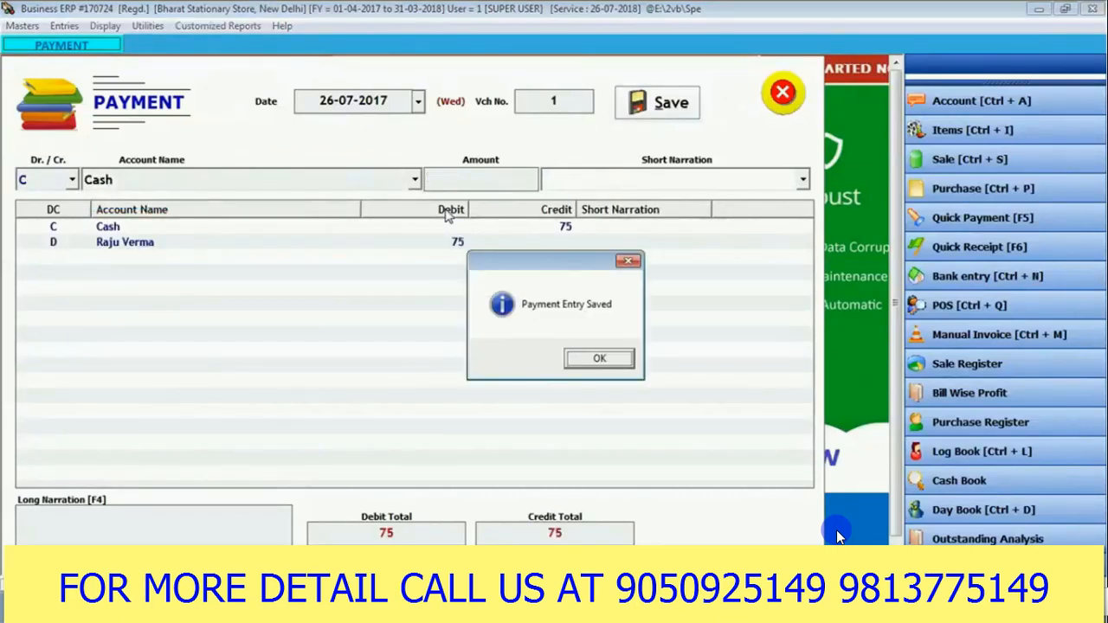
key("Return")
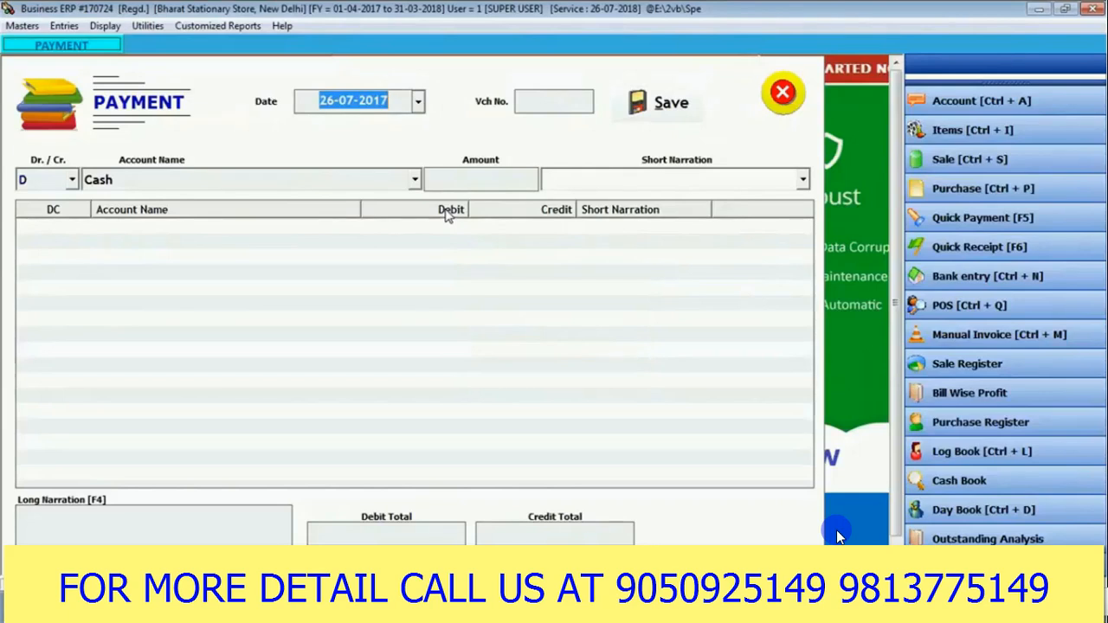
Cancel the blank second payment entry dated 26-07-2017 and close the Payment voucher form.
key("Return")
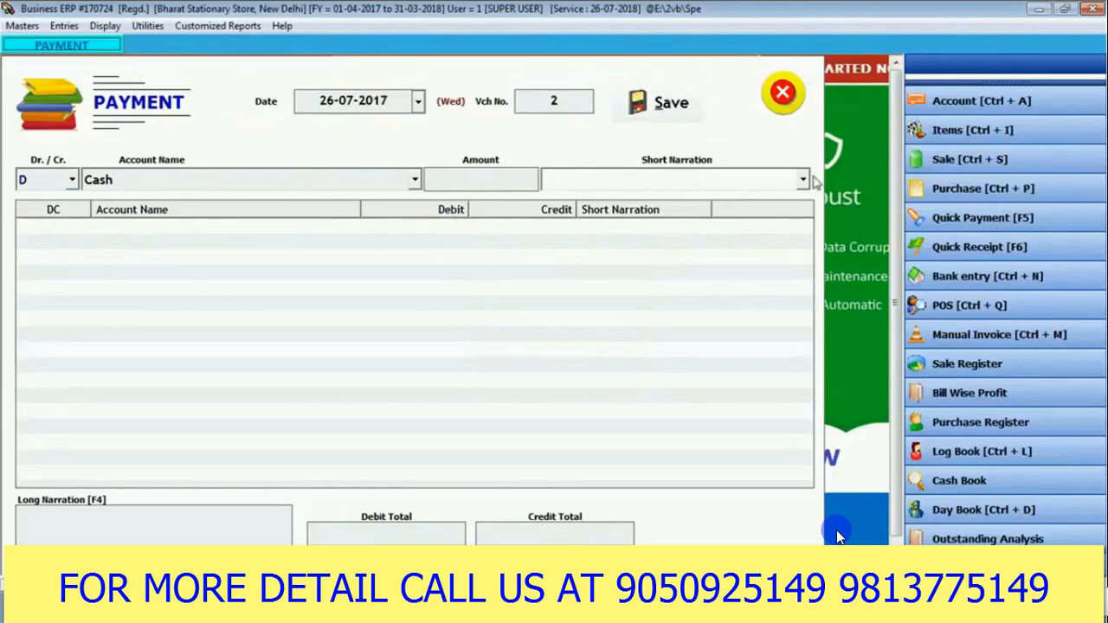
left_click(775, 96)
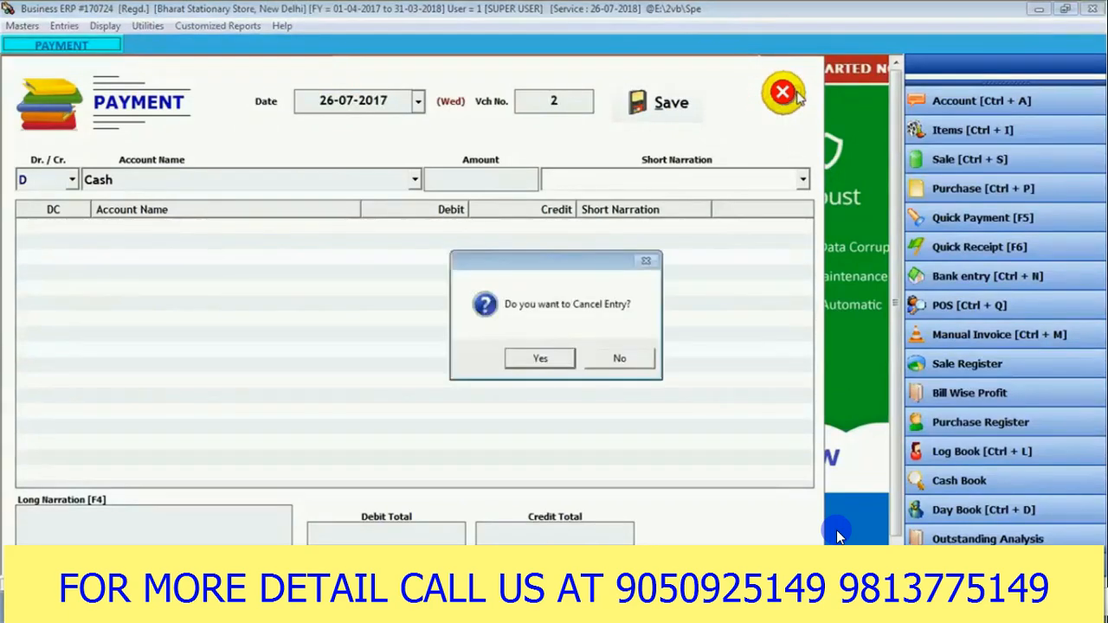
key("Return")
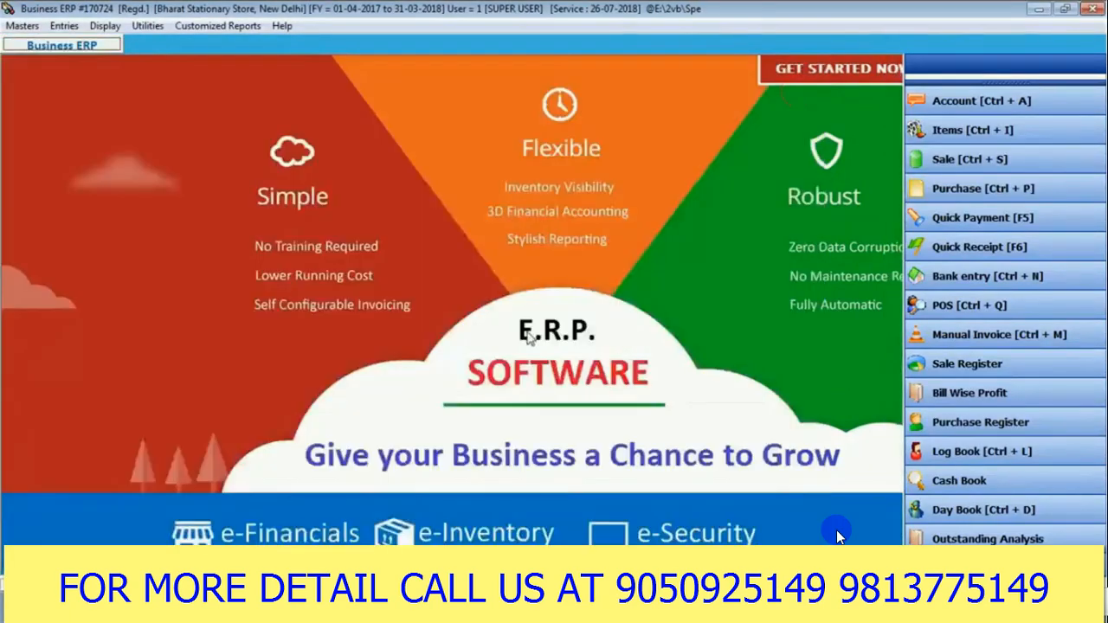
Open the list of financial accounting voucher types.
left_click(73, 30)
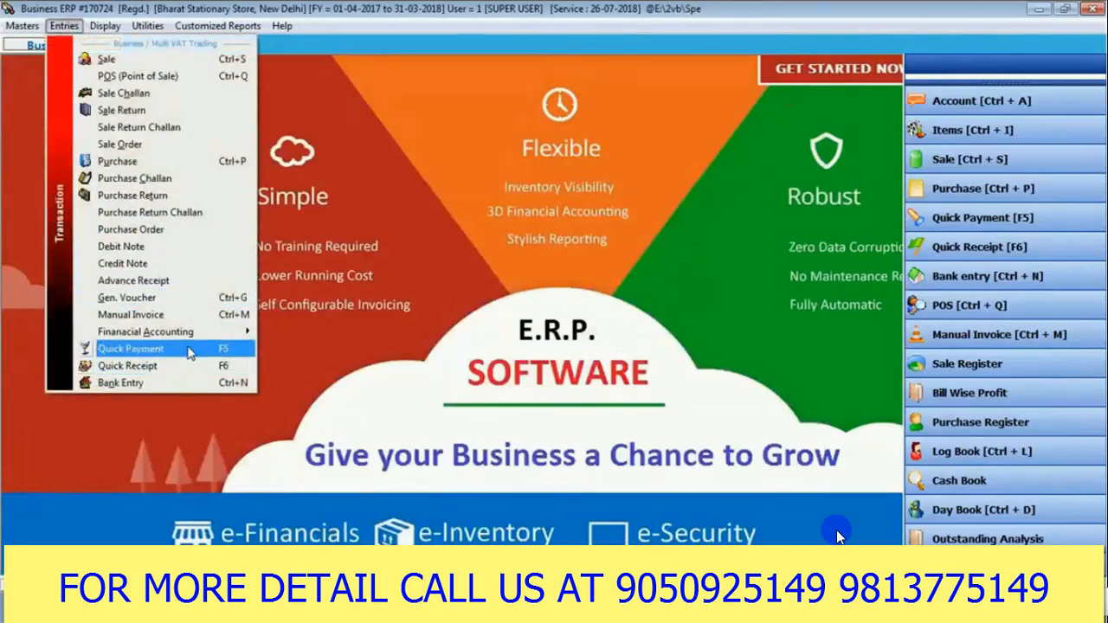
mouse_move(187, 338)
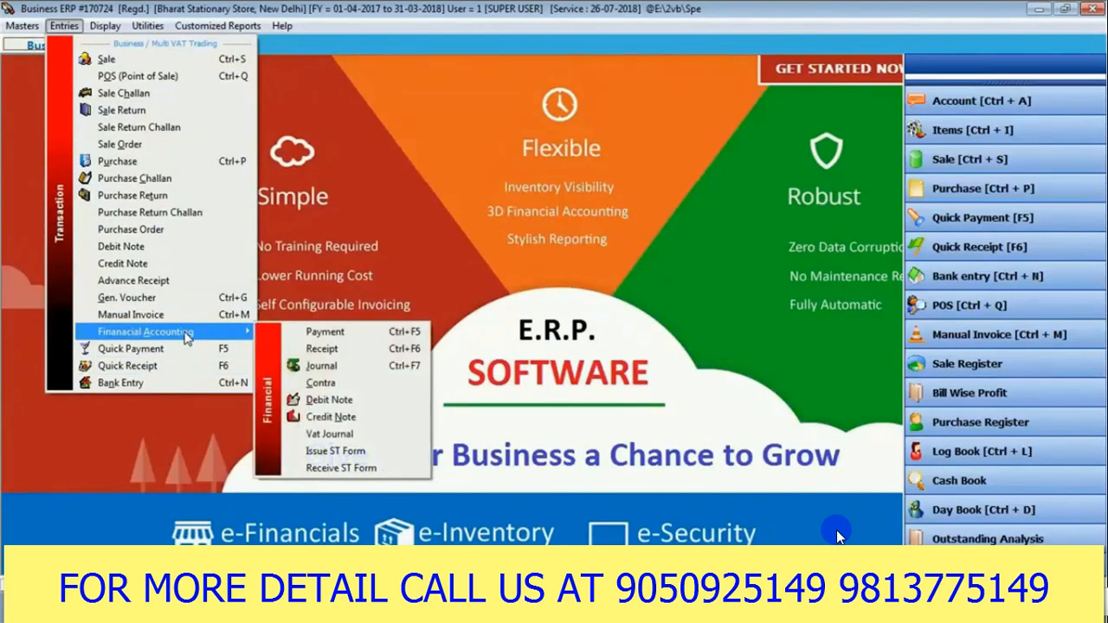